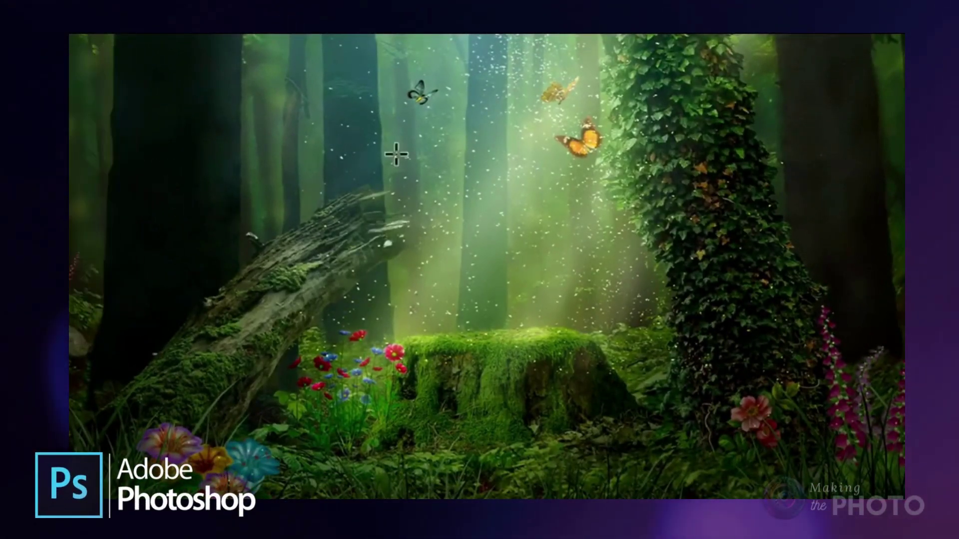
Generate 'A large buck with antlers' in the rectangle above the mossy stump
{"action": "left_click", "coordinate": [348, 386]}
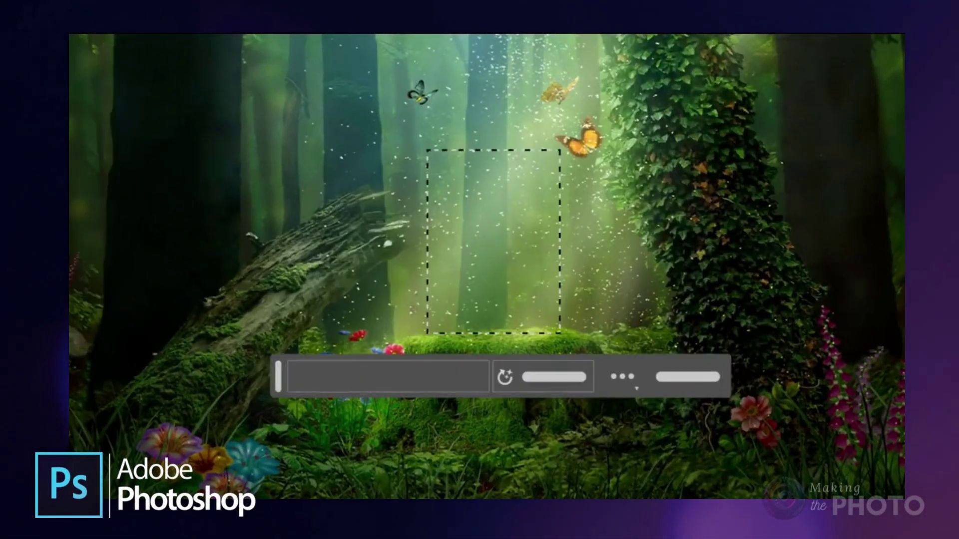
{"action": "type", "text": "A large buck with antlers"}
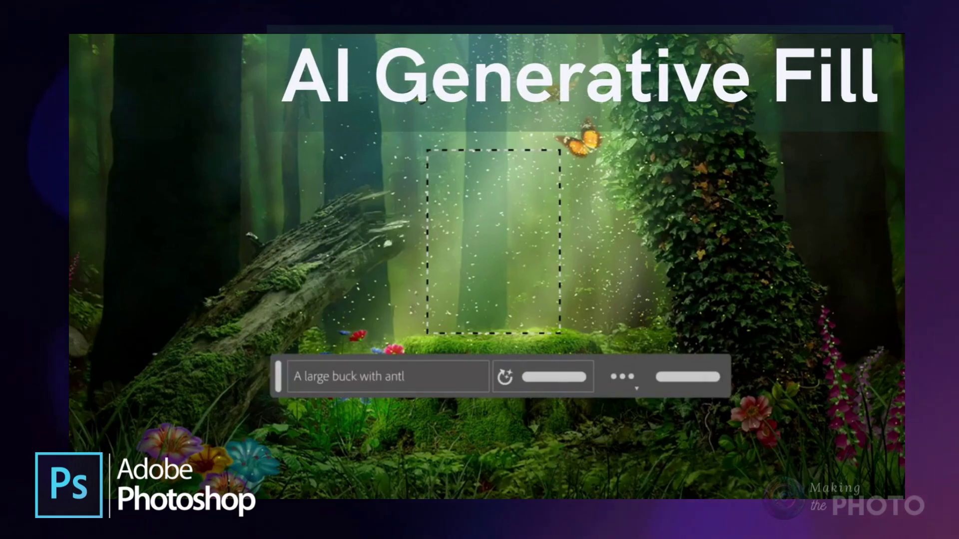
{"action": "left_click", "coordinate": [579, 385]}
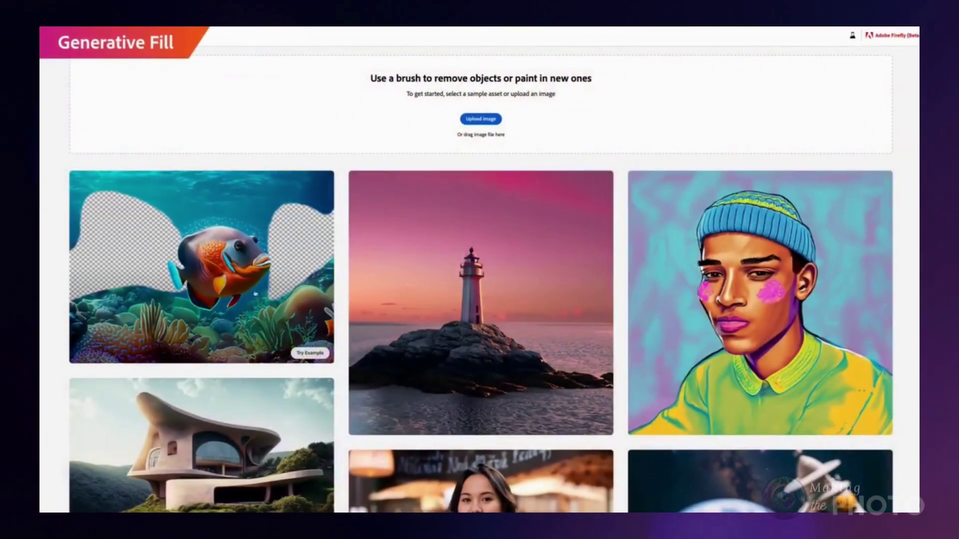
Browse the Firefly home page cards, opening the fish generative fill example
{"action": "left_click", "coordinate": [311, 353]}
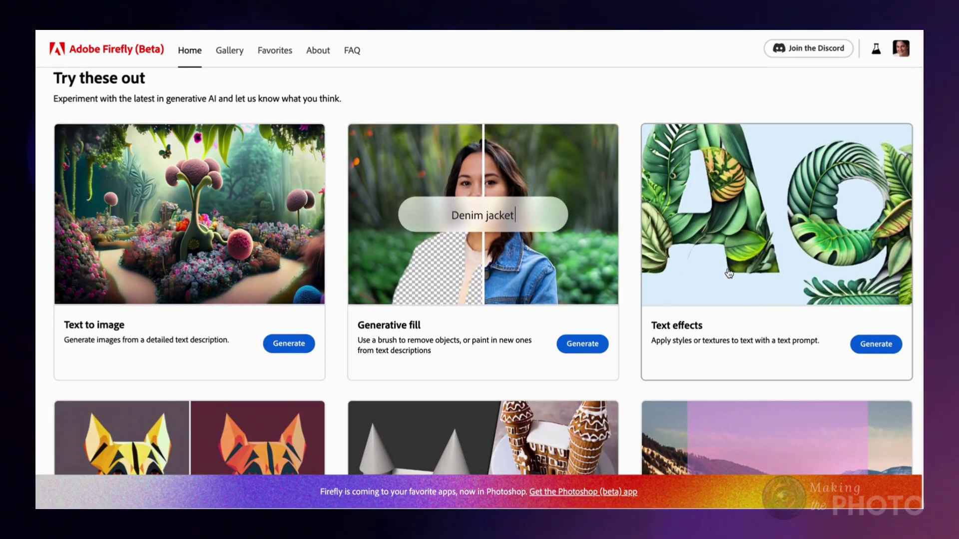
{"action": "scroll", "coordinate": [725, 273], "scroll_direction": "down", "scroll_amount": 4}
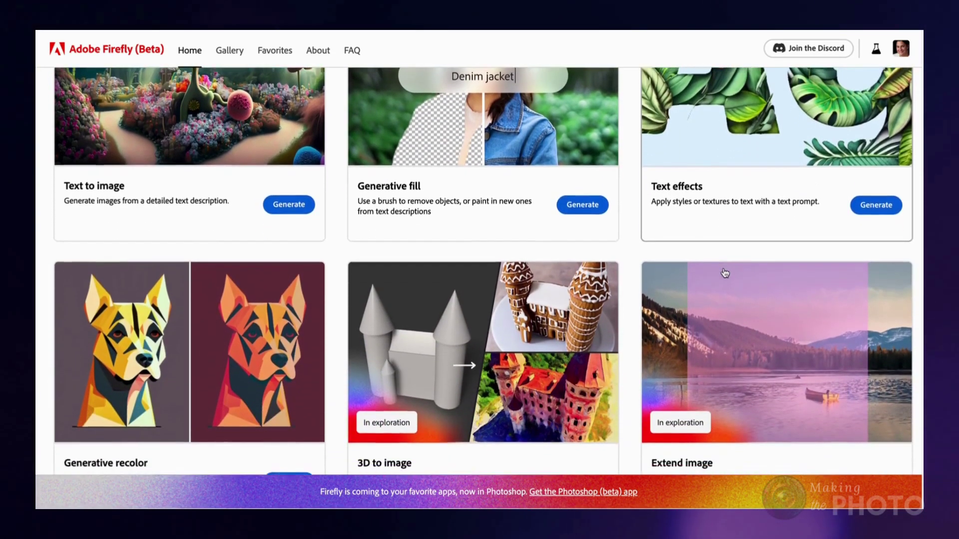
{"action": "scroll", "coordinate": [767, 446], "scroll_direction": "down", "scroll_amount": 1}
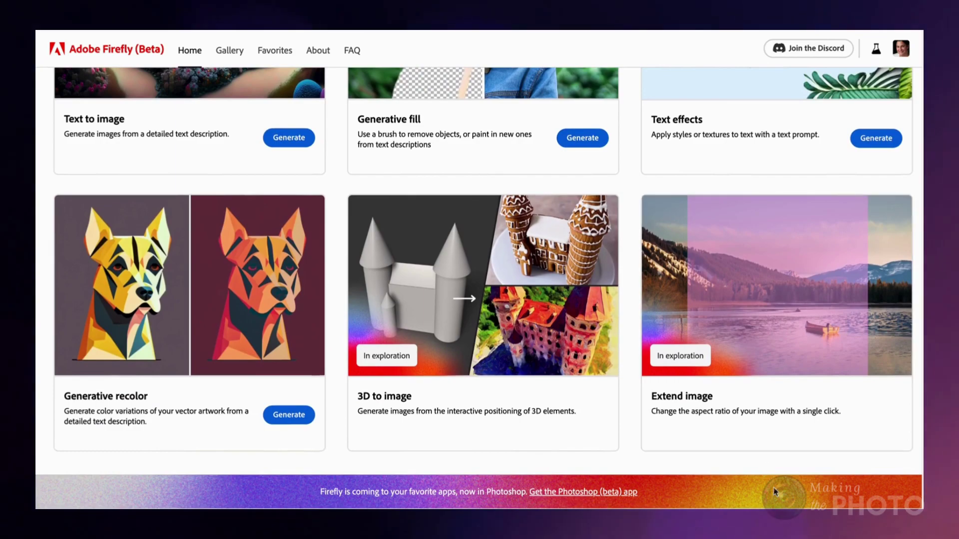
{"action": "scroll", "coordinate": [690, 352], "scroll_direction": "up", "scroll_amount": 4}
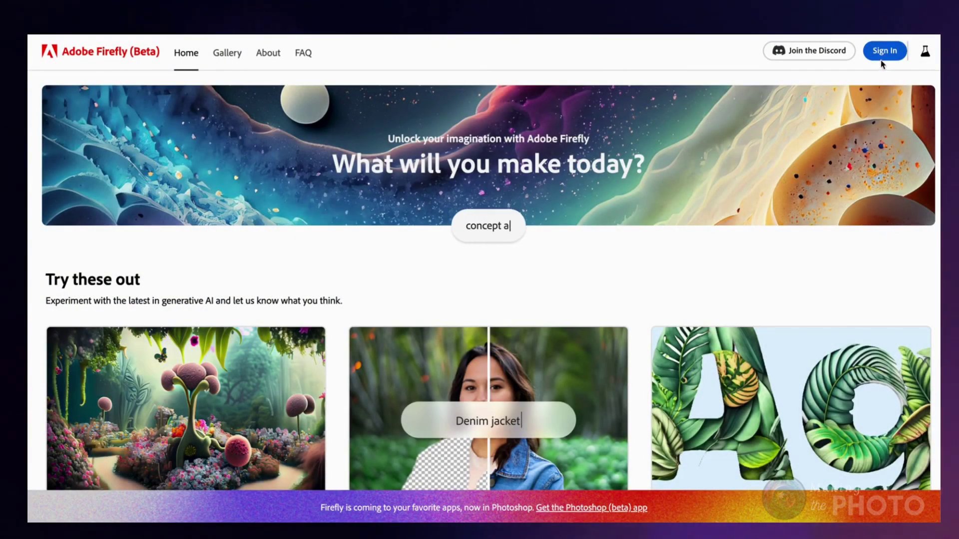
Visit Adobe's sign-in and account-creation page, then bring up the Firefly Discord invite
{"action": "left_click", "coordinate": [885, 52]}
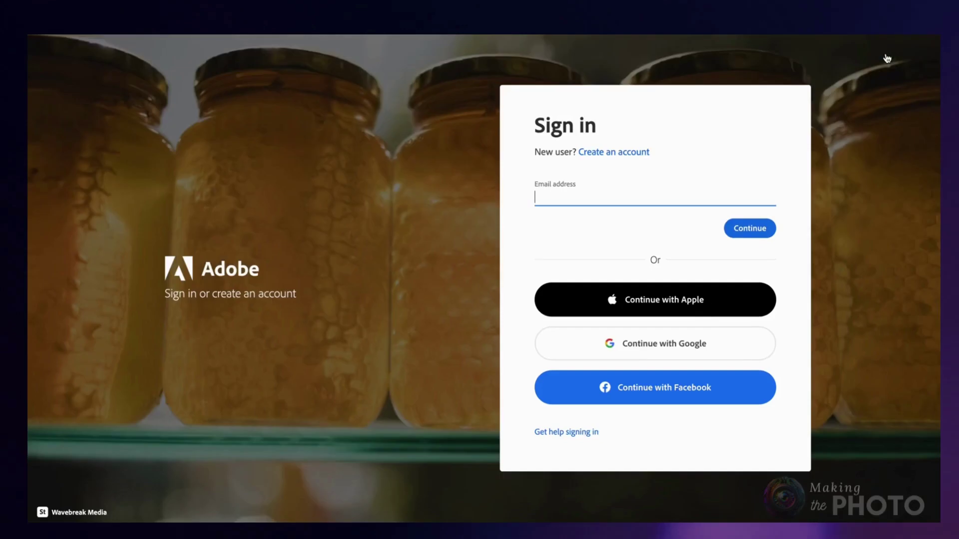
{"action": "left_click", "coordinate": [618, 153]}
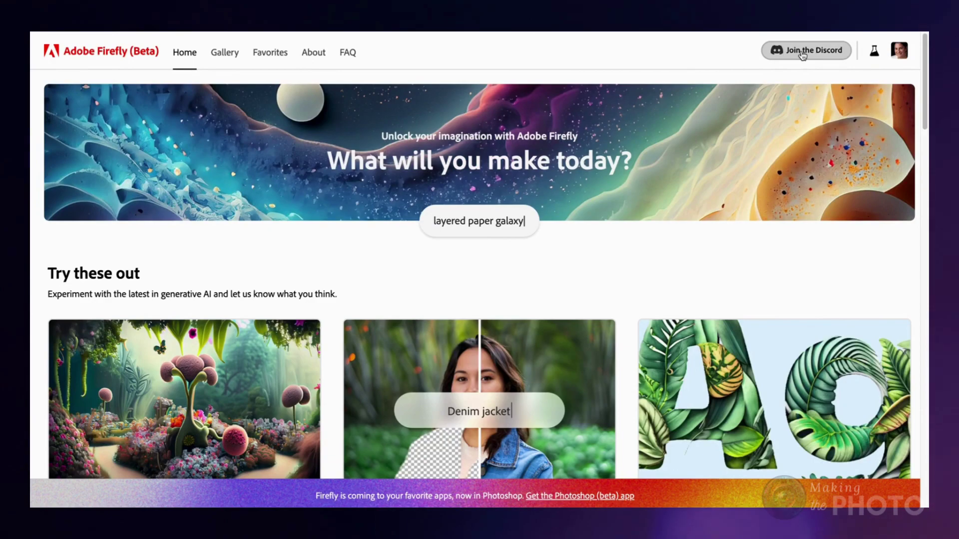
{"action": "left_click", "coordinate": [806, 49]}
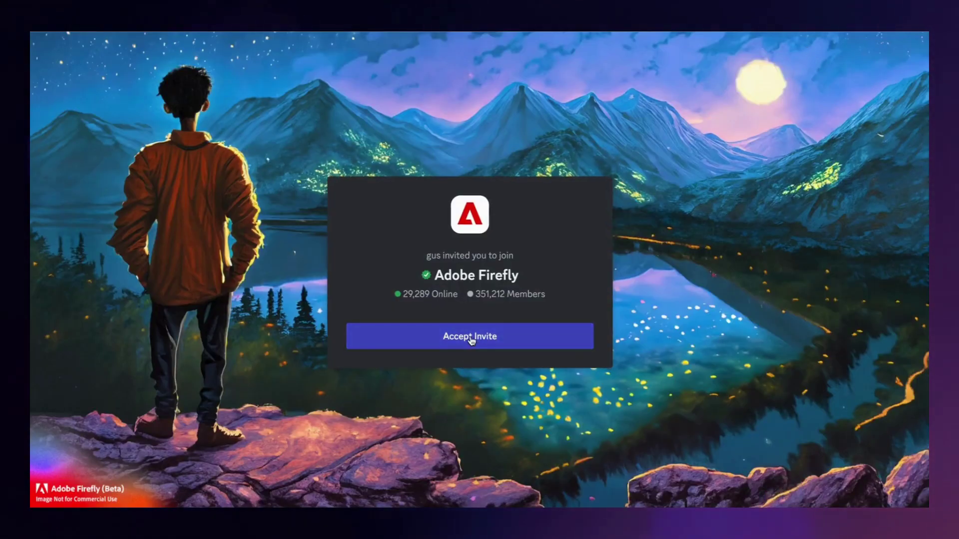
Accept the Adobe Firefly server invite and scroll through its live-event announcements
{"action": "left_click", "coordinate": [471, 342]}
{"action": "scroll", "coordinate": [535, 336], "scroll_direction": "up", "scroll_amount": 1}
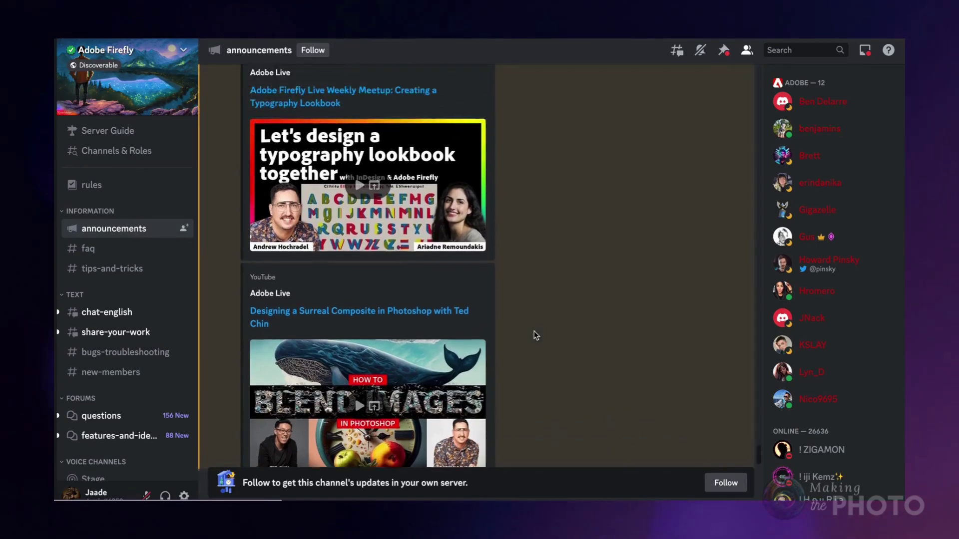
{"action": "scroll", "coordinate": [536, 336], "scroll_direction": "up", "scroll_amount": 4}
{"action": "scroll", "coordinate": [536, 336], "scroll_direction": "up", "scroll_amount": 2}
{"action": "scroll", "coordinate": [535, 335], "scroll_direction": "down", "scroll_amount": 2}
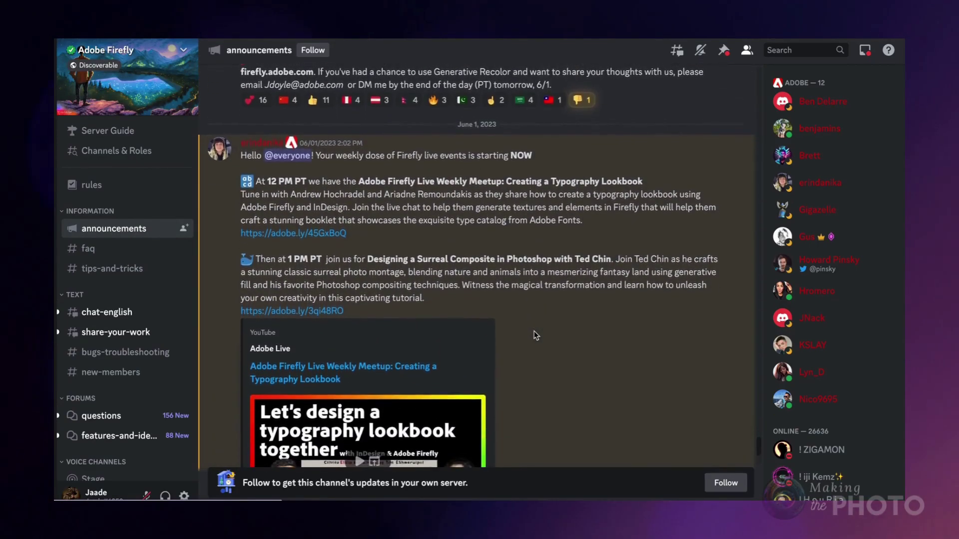
{"action": "scroll", "coordinate": [536, 335], "scroll_direction": "down", "scroll_amount": 2}
{"action": "scroll", "coordinate": [535, 335], "scroll_direction": "down", "scroll_amount": 2}
{"action": "scroll", "coordinate": [536, 336], "scroll_direction": "down", "scroll_amount": 1}
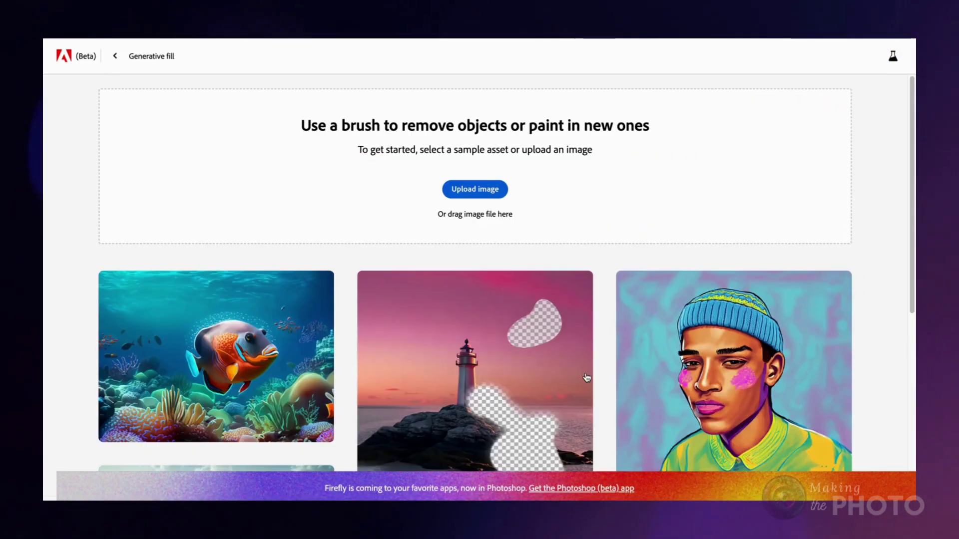
Open the lighthouse sample and paint an Add mask over the whole lighthouse
{"action": "left_click", "coordinate": [587, 377]}
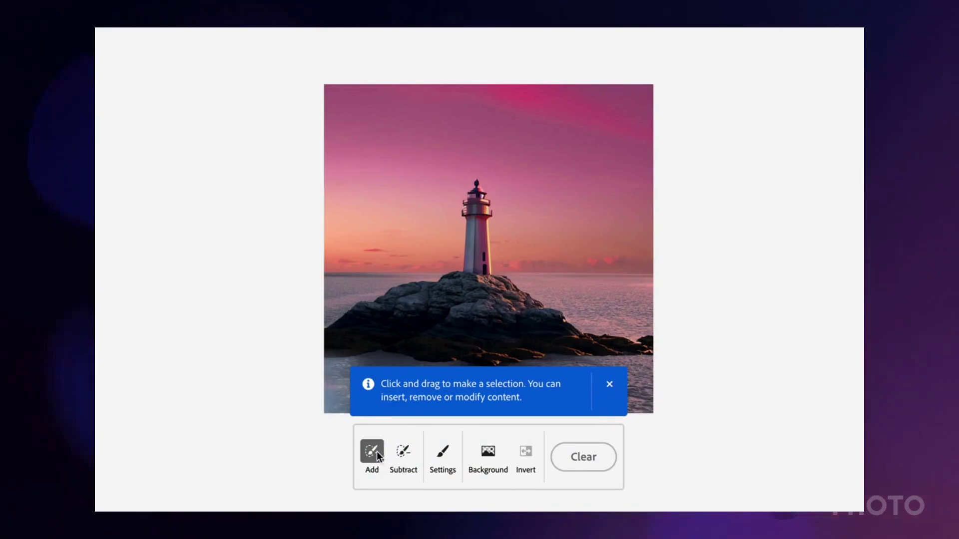
{"action": "left_click", "coordinate": [377, 451]}
{"action": "left_click_drag", "start_coordinate": [477, 253], "coordinate": [477, 242]}
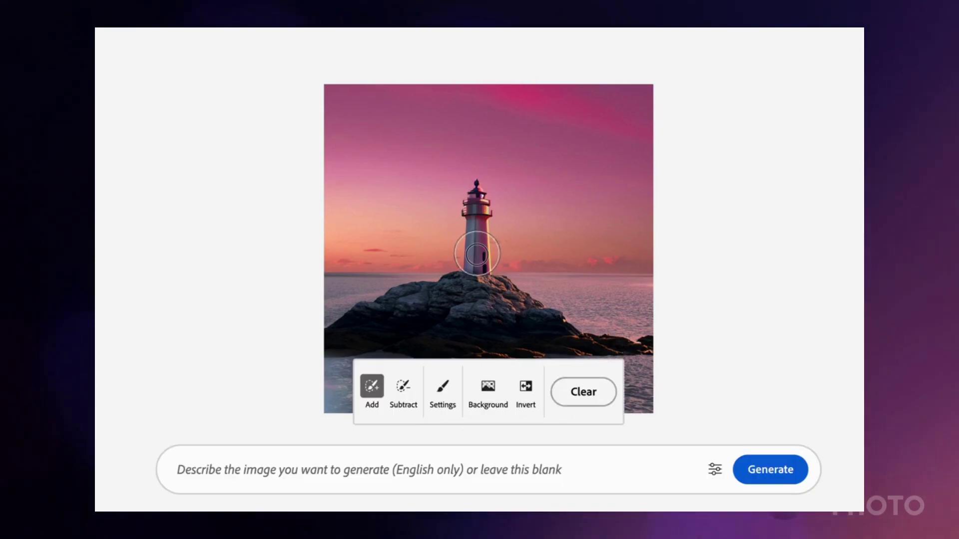
{"action": "left_click_drag", "start_coordinate": [476, 204], "coordinate": [476, 186]}
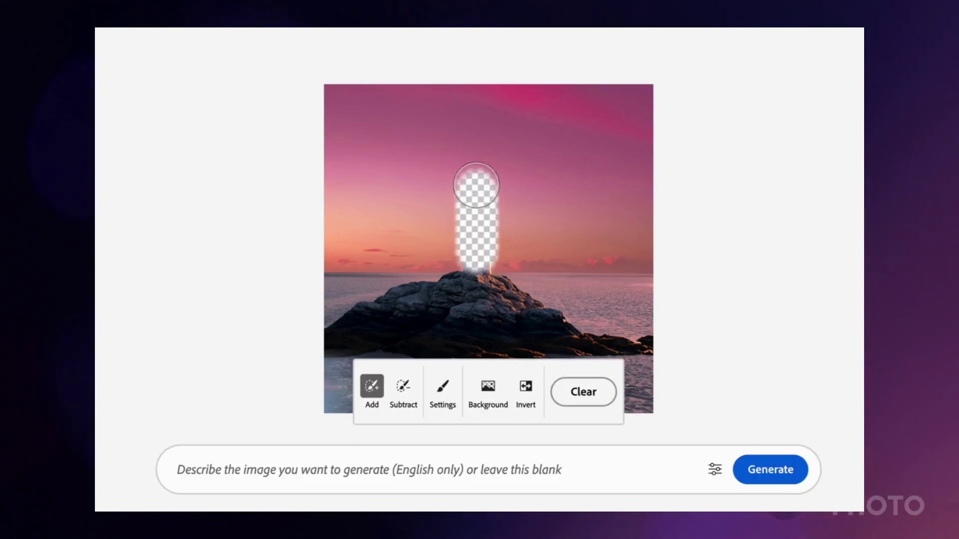
Generate 'large flamingo' in the masked area and compare all four variations
{"action": "left_click", "coordinate": [534, 475]}
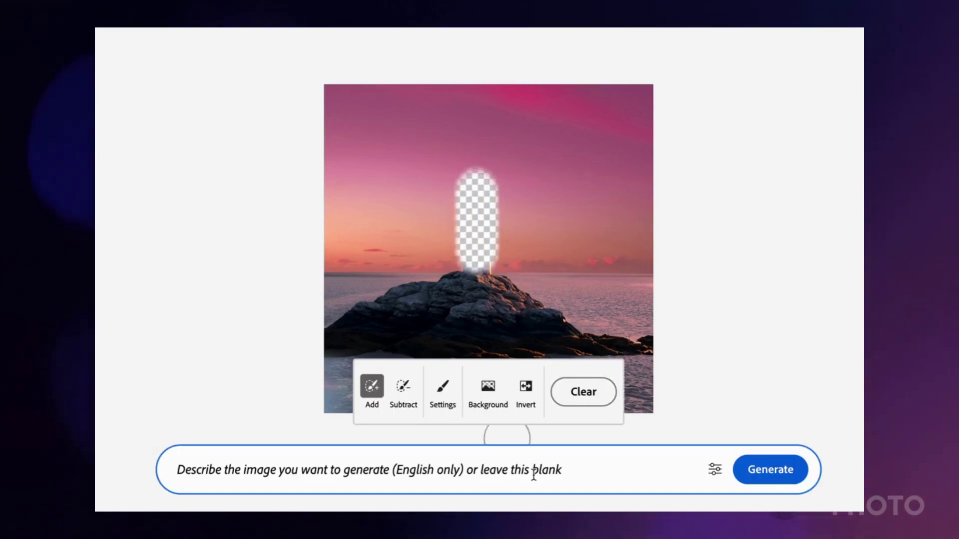
{"action": "type", "text": "large "}
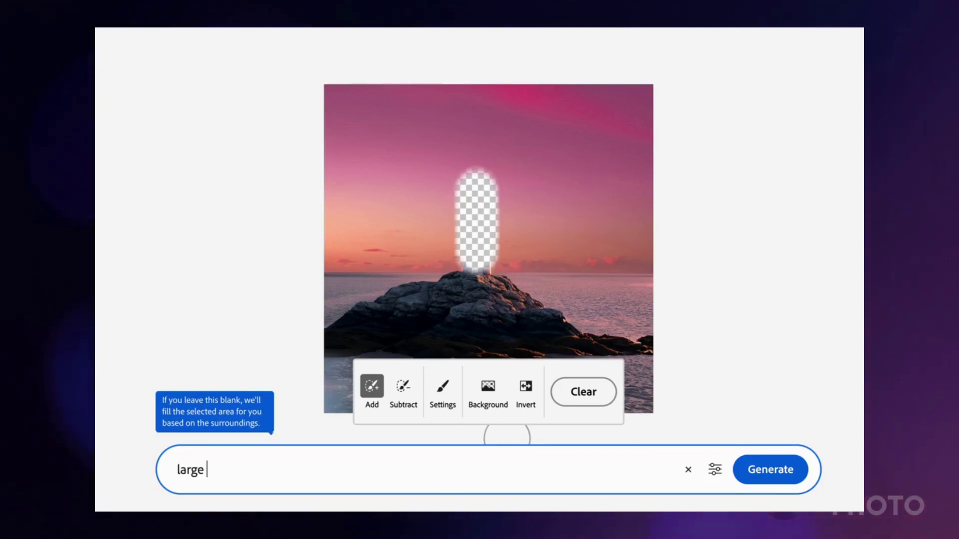
{"action": "type", "text": "flamingo"}
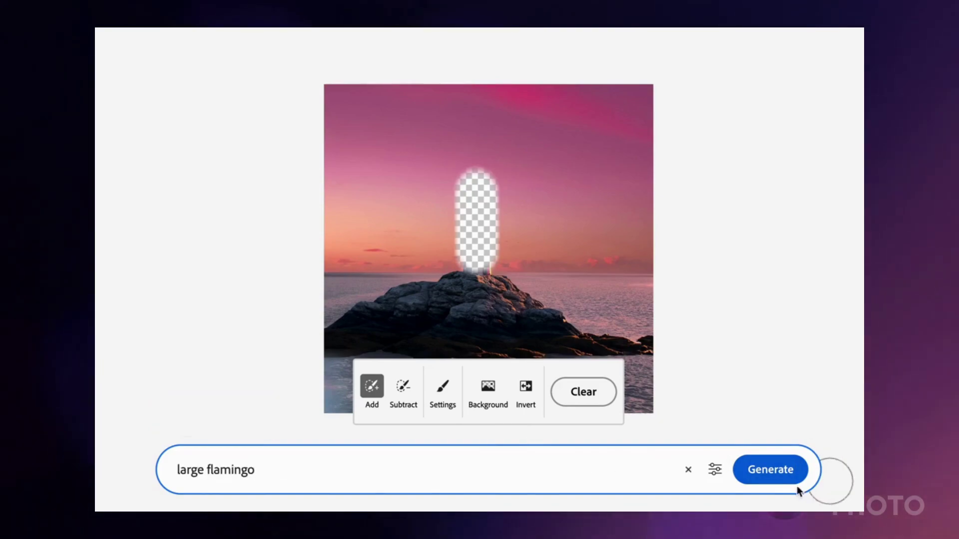
{"action": "left_click", "coordinate": [784, 479]}
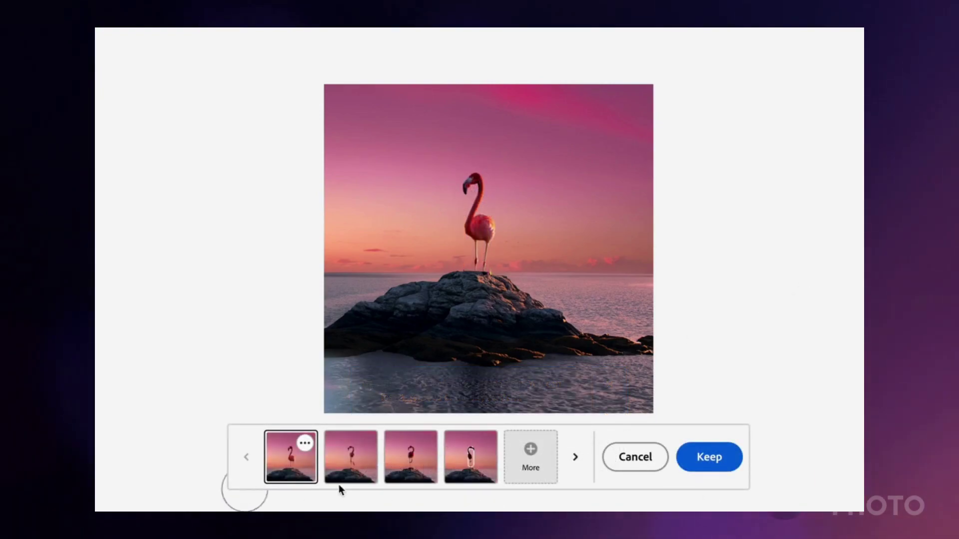
{"action": "left_click", "coordinate": [348, 474]}
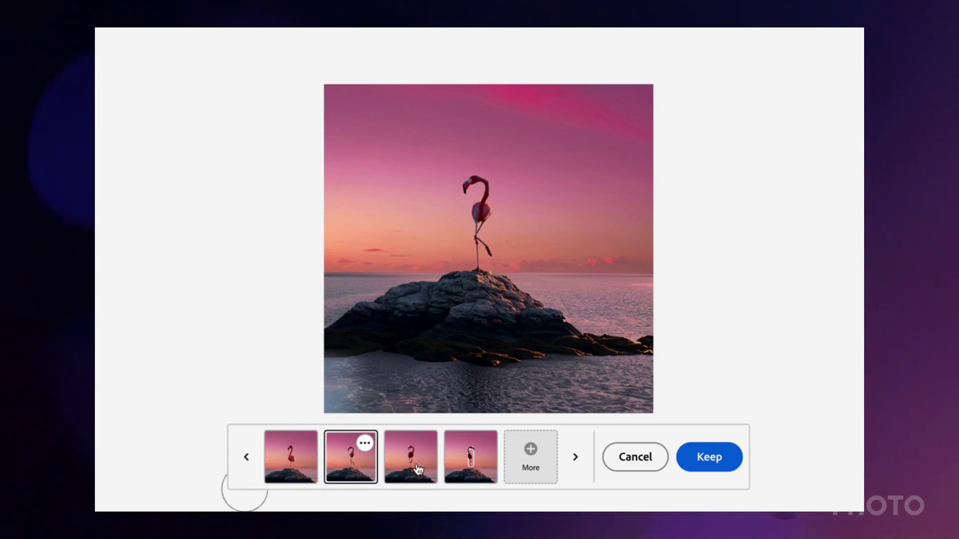
{"action": "left_click", "coordinate": [415, 463]}
{"action": "left_click", "coordinate": [463, 468]}
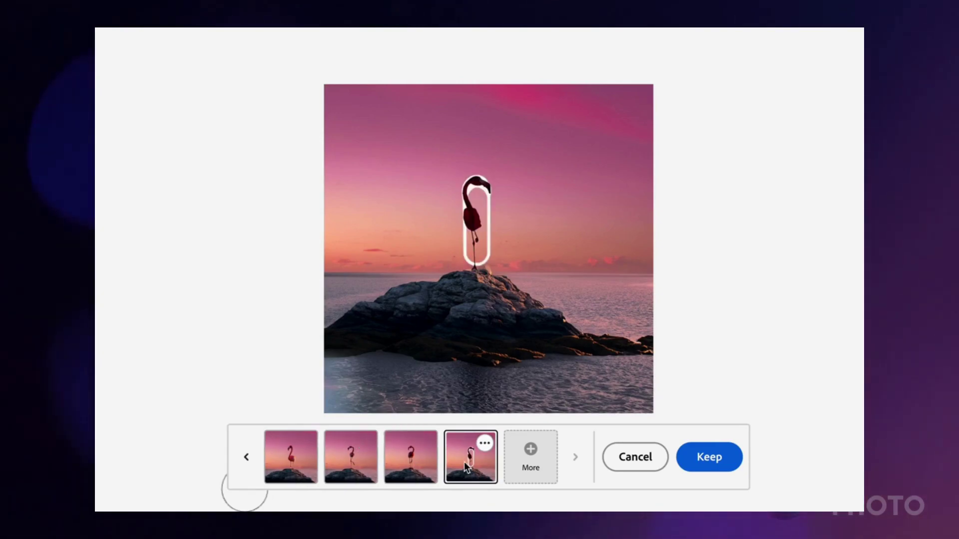
{"action": "left_click", "coordinate": [302, 460]}
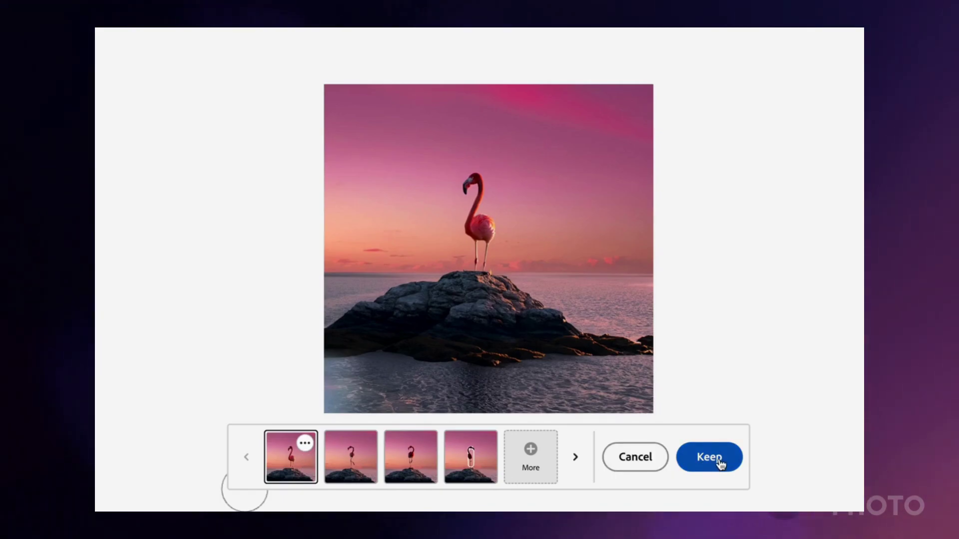
Keep the first flamingo, mask it down to the rock top, and unpaint the rock overlap
{"action": "left_click", "coordinate": [723, 462]}
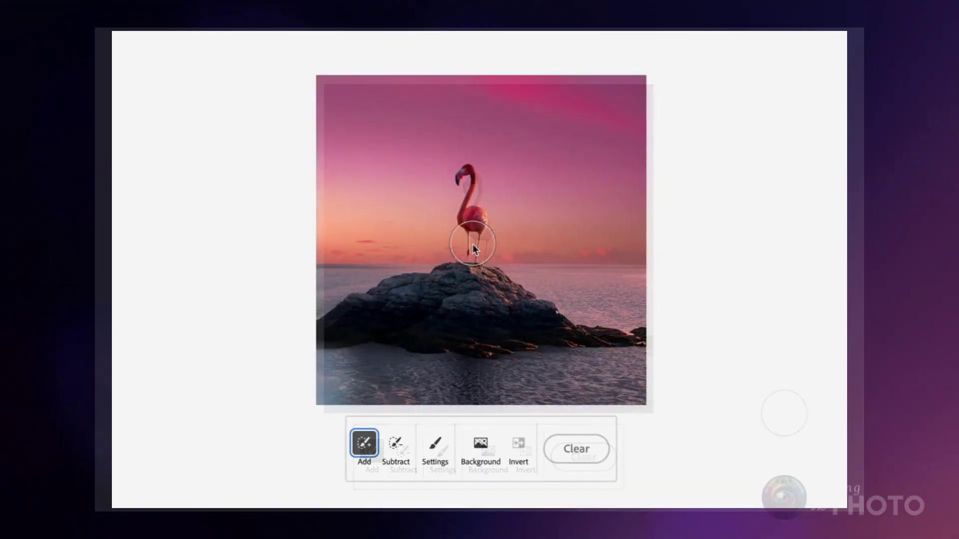
{"action": "left_click_drag", "start_coordinate": [471, 240], "coordinate": [465, 177]}
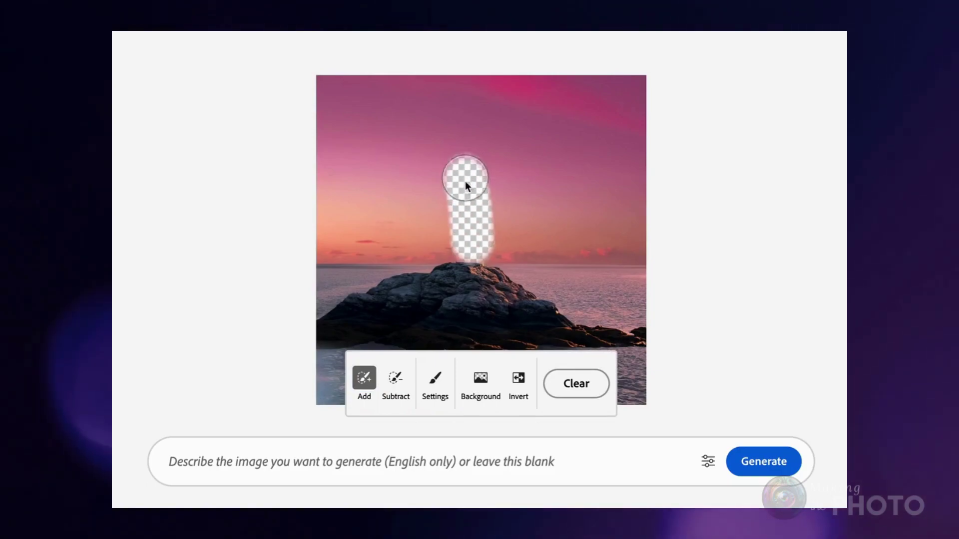
{"action": "left_click_drag", "start_coordinate": [472, 271], "coordinate": [470, 232]}
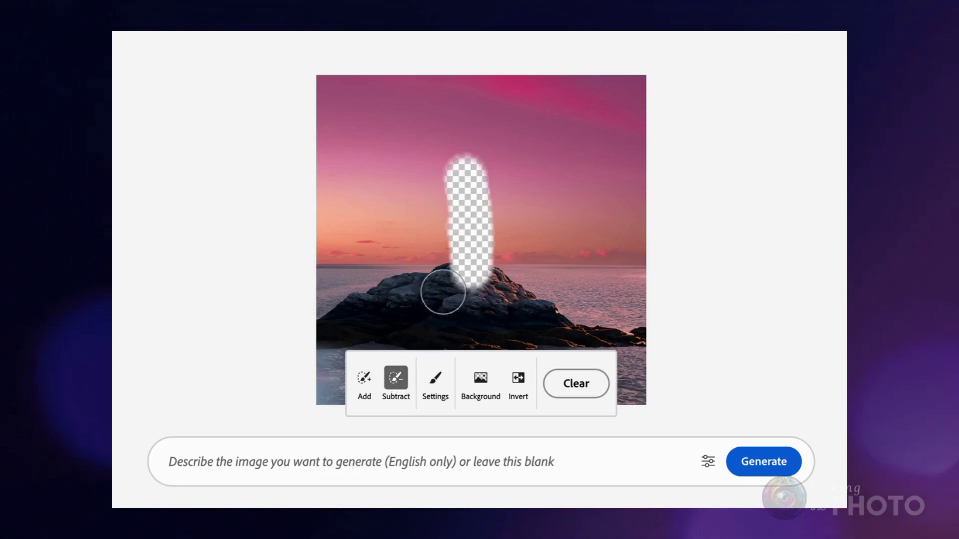
{"action": "left_click_drag", "start_coordinate": [443, 286], "coordinate": [488, 288]}
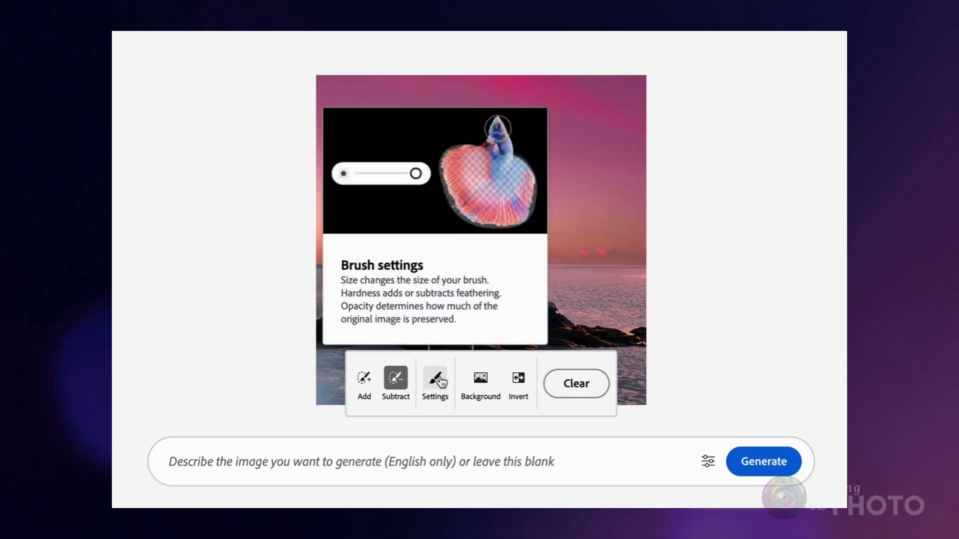
Set the brush size to 26% and hardness to 33%
{"action": "left_click", "coordinate": [440, 379]}
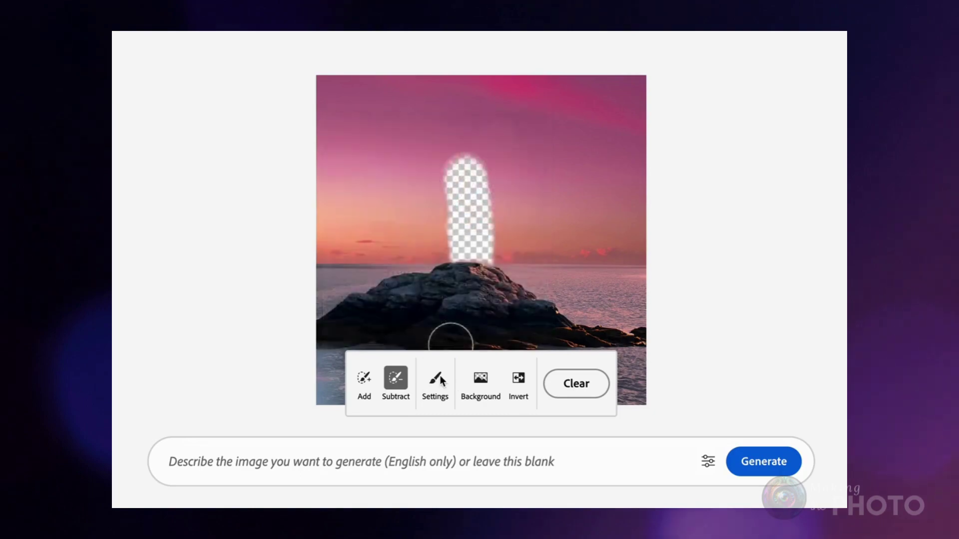
{"action": "left_click_drag", "start_coordinate": [433, 248], "coordinate": [410, 247]}
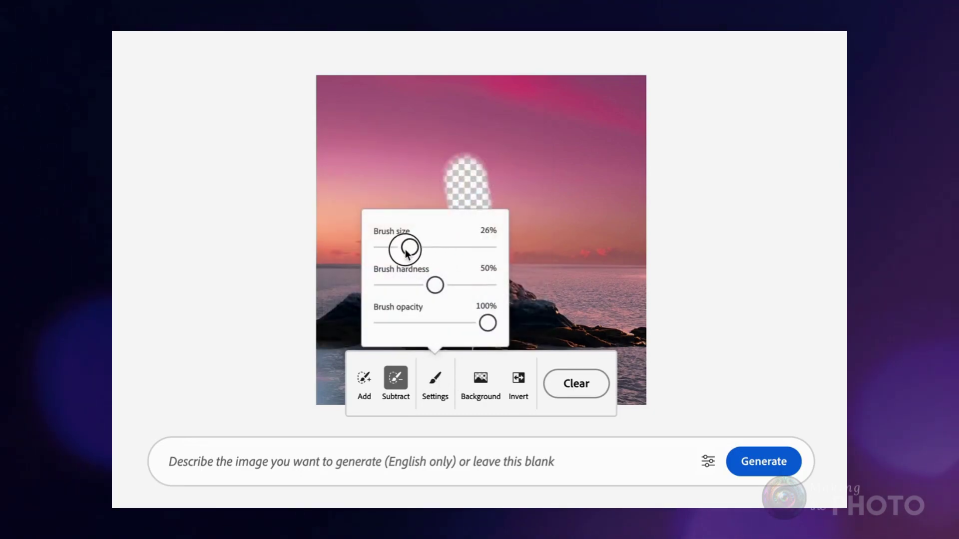
{"action": "left_click_drag", "start_coordinate": [433, 286], "coordinate": [417, 285]}
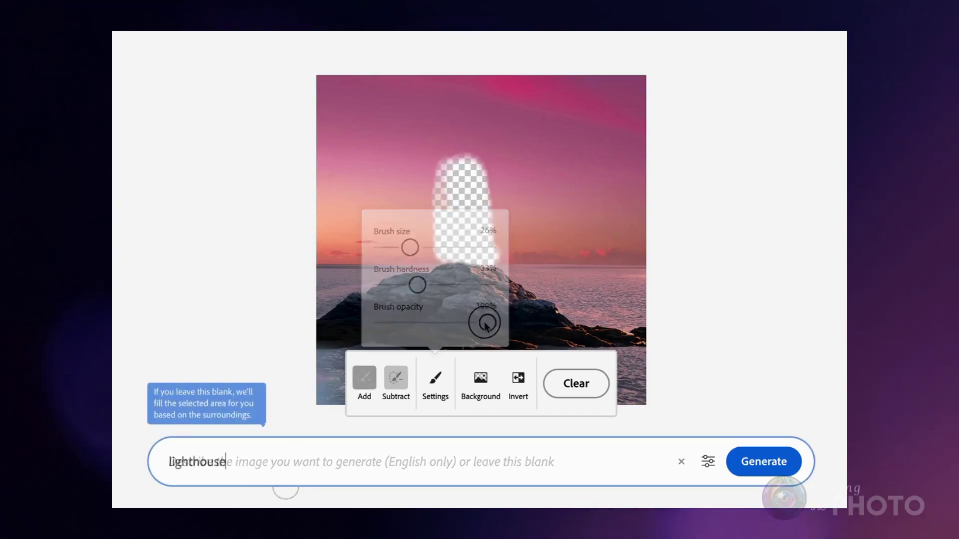
Generate a lighthouse in the masked area and choose the second variation
{"action": "left_click", "coordinate": [774, 472]}
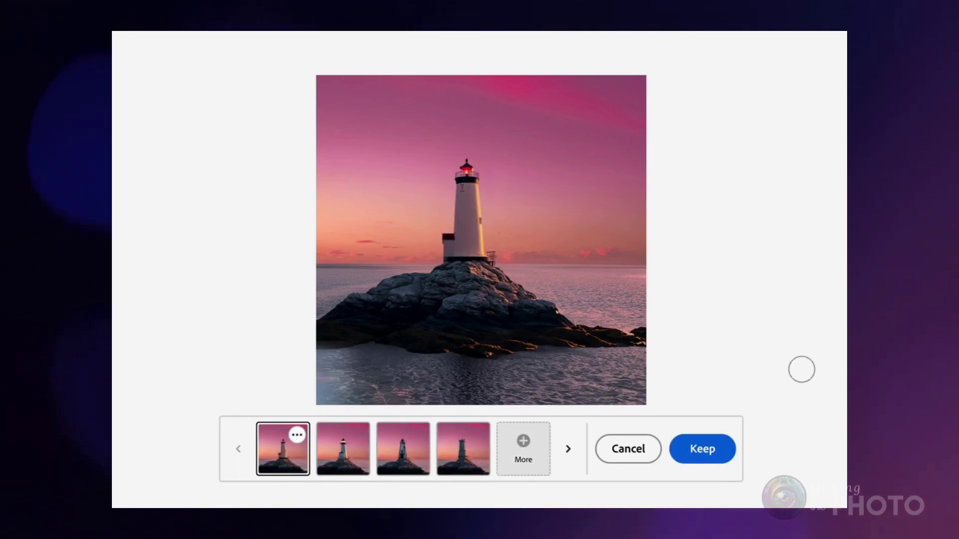
{"action": "left_click", "coordinate": [340, 457]}
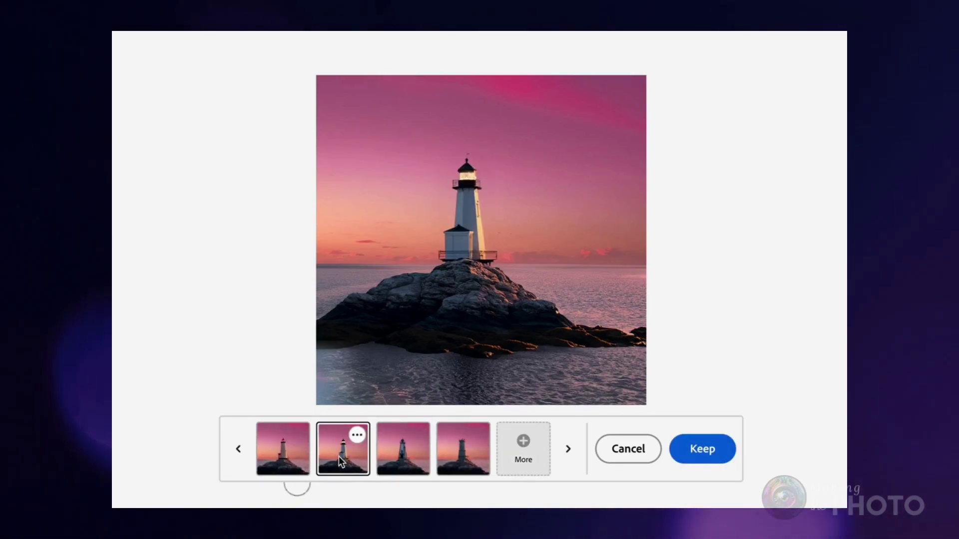
{"action": "left_click", "coordinate": [406, 466]}
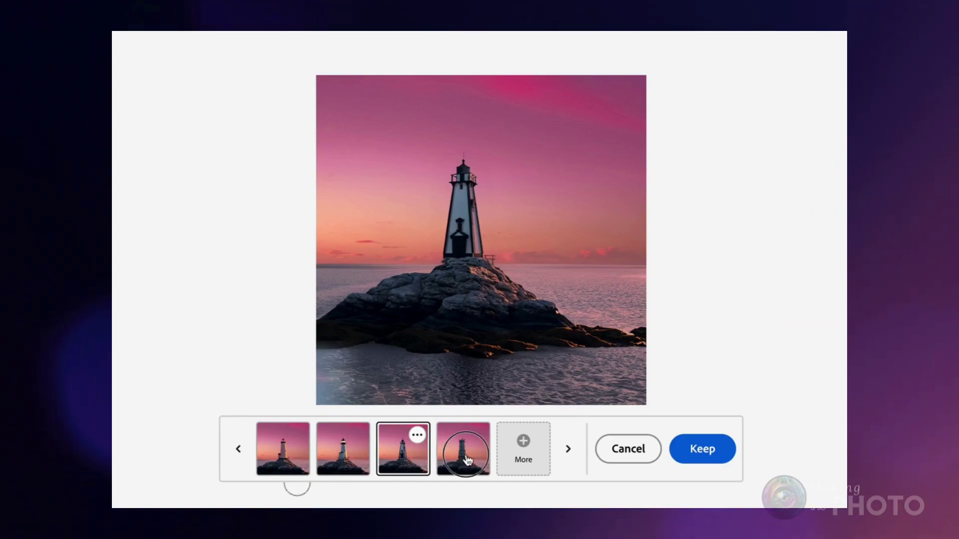
{"action": "left_click", "coordinate": [467, 460]}
{"action": "left_click", "coordinate": [294, 452]}
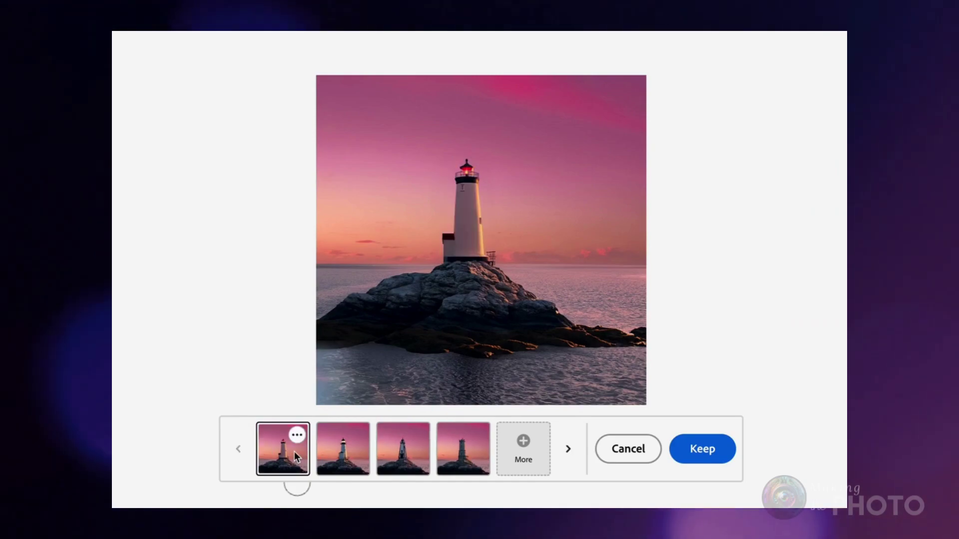
{"action": "left_click", "coordinate": [342, 456]}
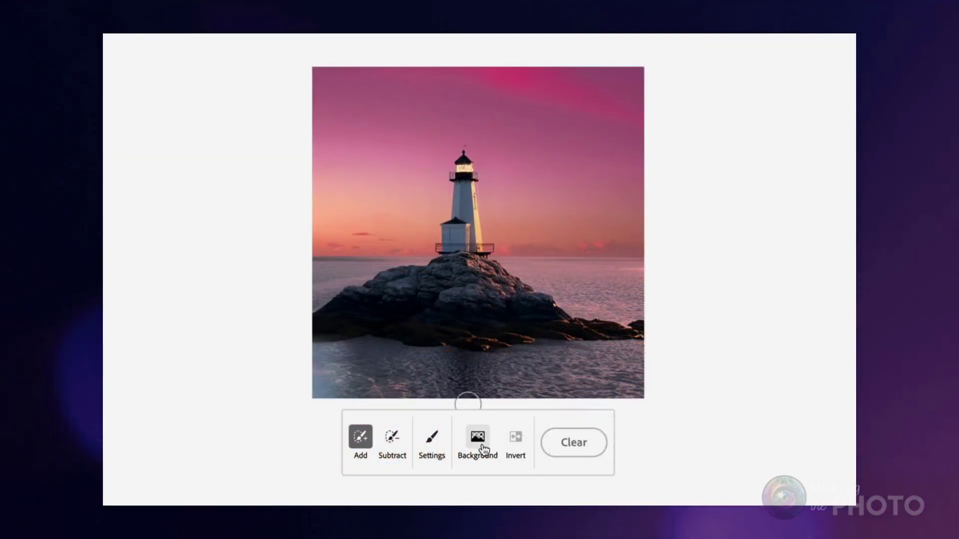
Mask the background around the lighthouse, generate with an empty prompt, and preview variations
{"action": "left_click", "coordinate": [483, 447]}
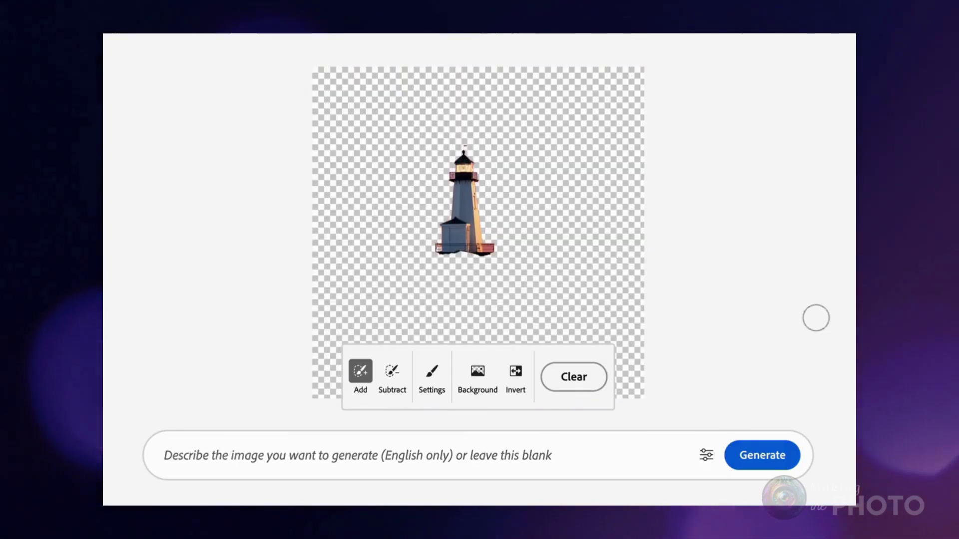
{"action": "left_click", "coordinate": [756, 455]}
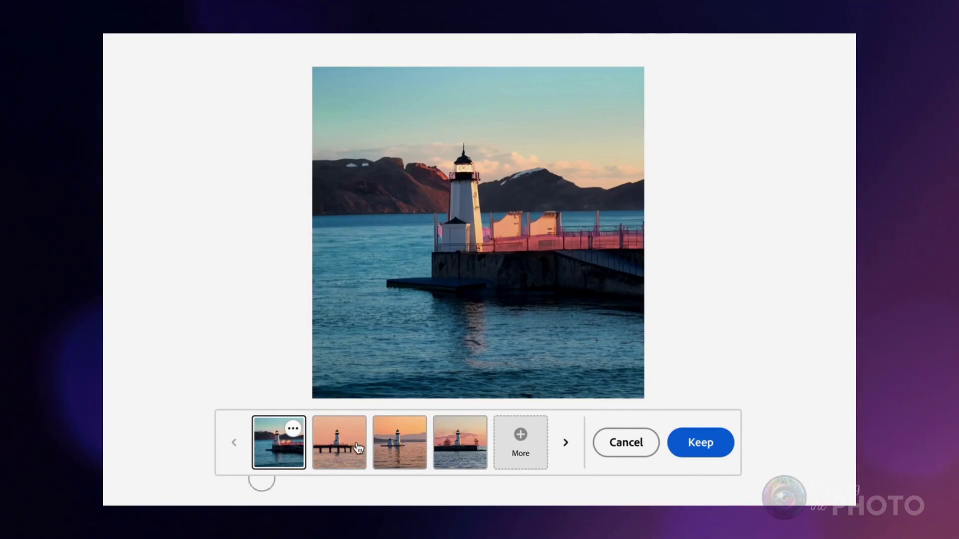
{"action": "left_click", "coordinate": [358, 447]}
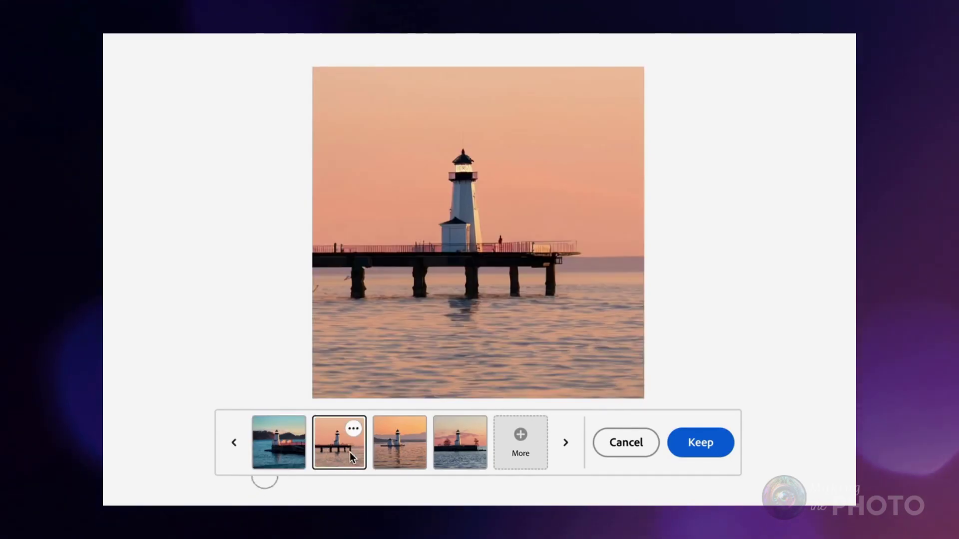
{"action": "left_click", "coordinate": [408, 454]}
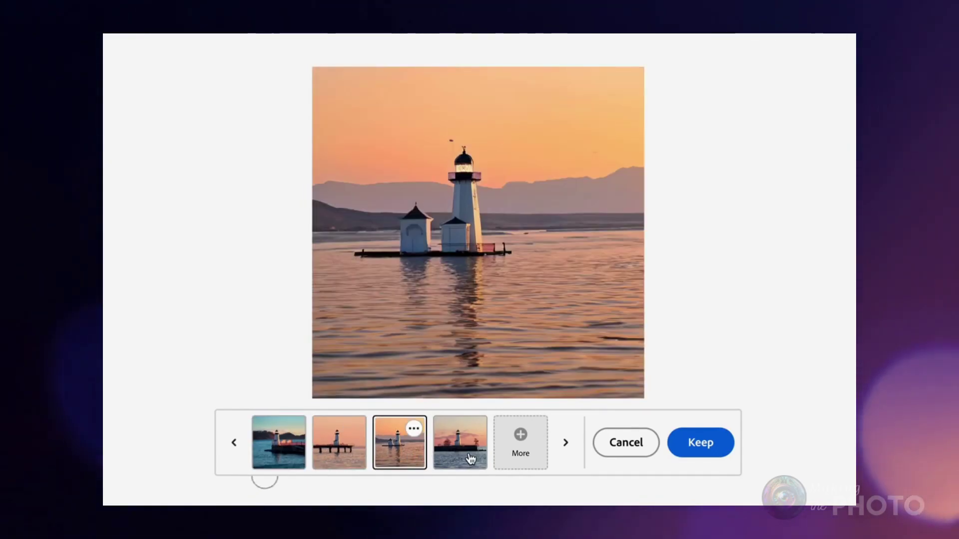
{"action": "left_click", "coordinate": [468, 452]}
Generate more background variations and choose the pink sunset one
{"action": "left_click", "coordinate": [524, 455]}
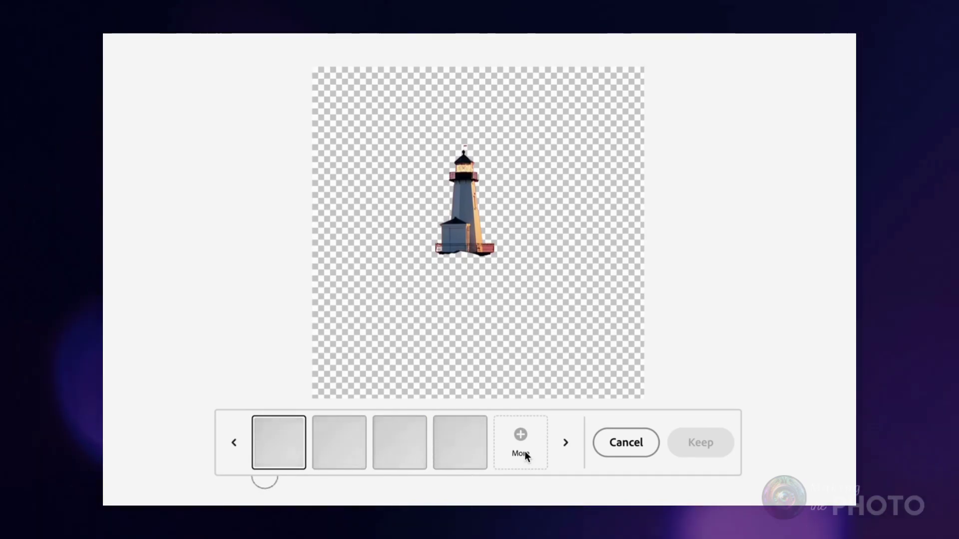
{"action": "left_click", "coordinate": [363, 455]}
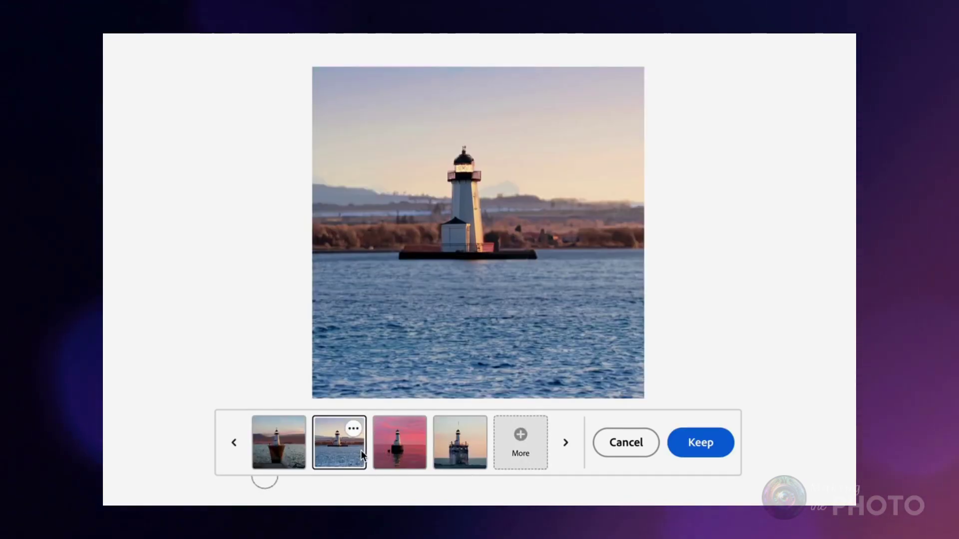
{"action": "left_click", "coordinate": [421, 454]}
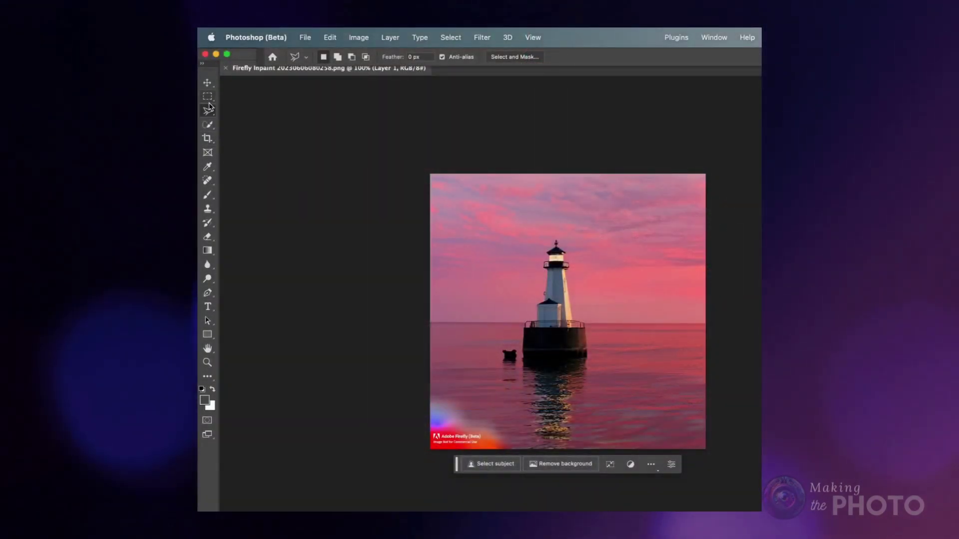
Lasso the bottom-left Firefly watermark and fill it using a blank-prompt Generative Fill
{"action": "right_click", "coordinate": [210, 111]}
{"action": "left_click", "coordinate": [245, 104]}
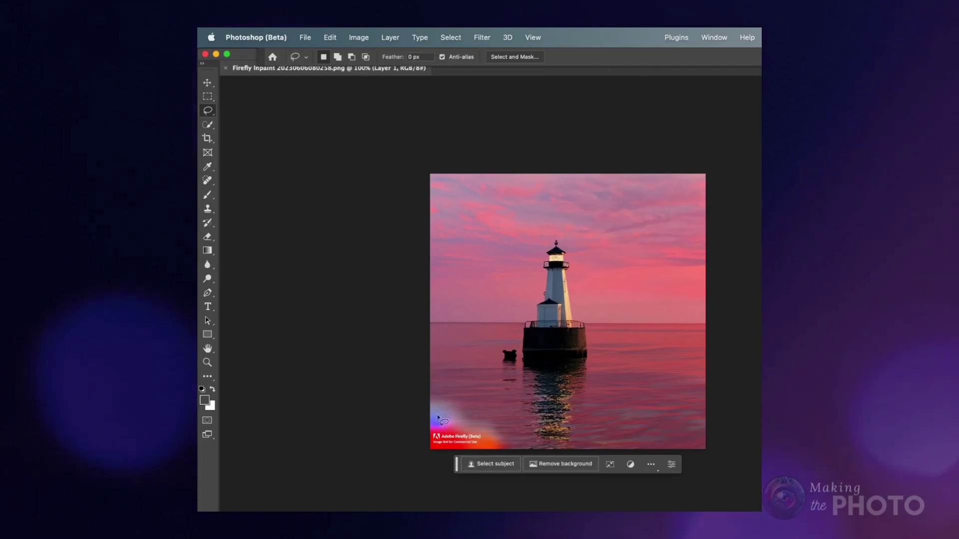
{"action": "left_click_drag", "start_coordinate": [428, 395], "coordinate": [429, 463]}
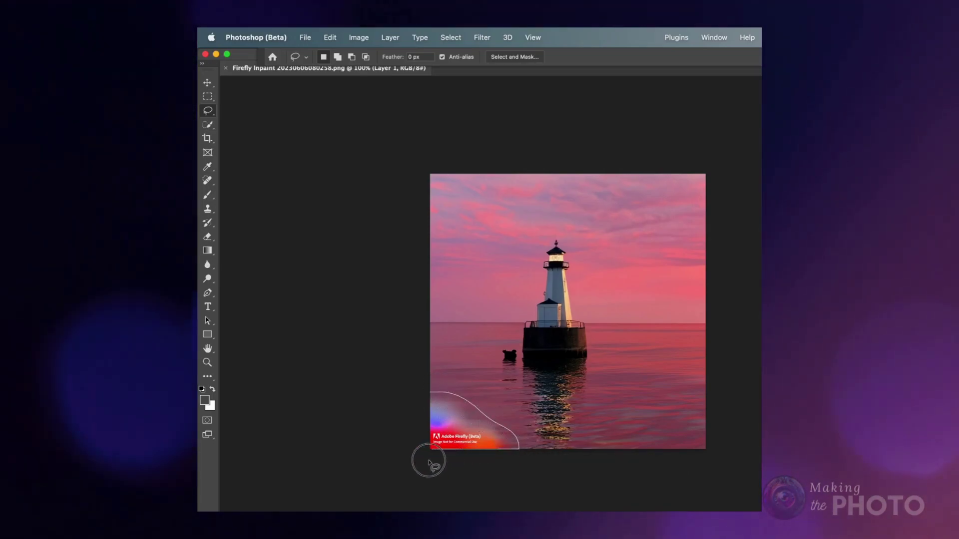
{"action": "left_click", "coordinate": [391, 467]}
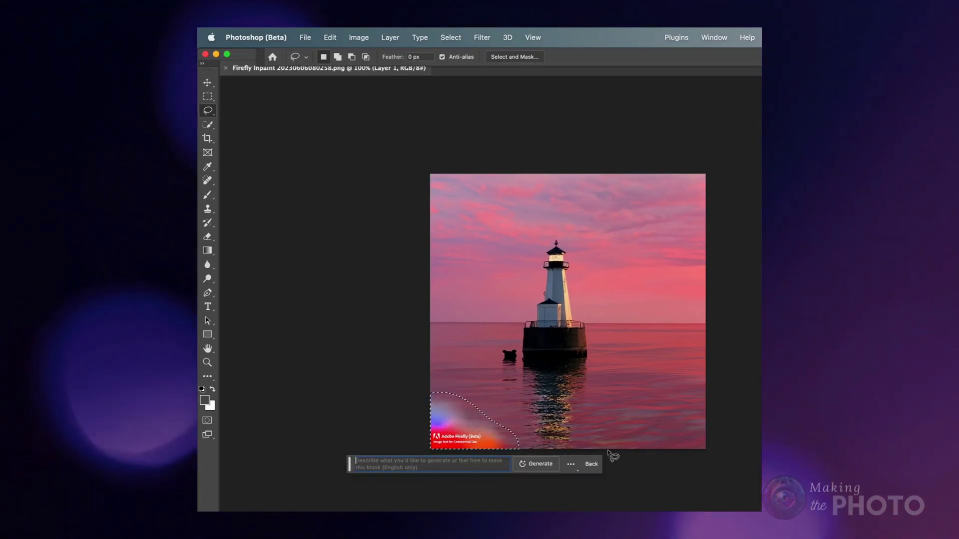
{"action": "left_click", "coordinate": [537, 464]}
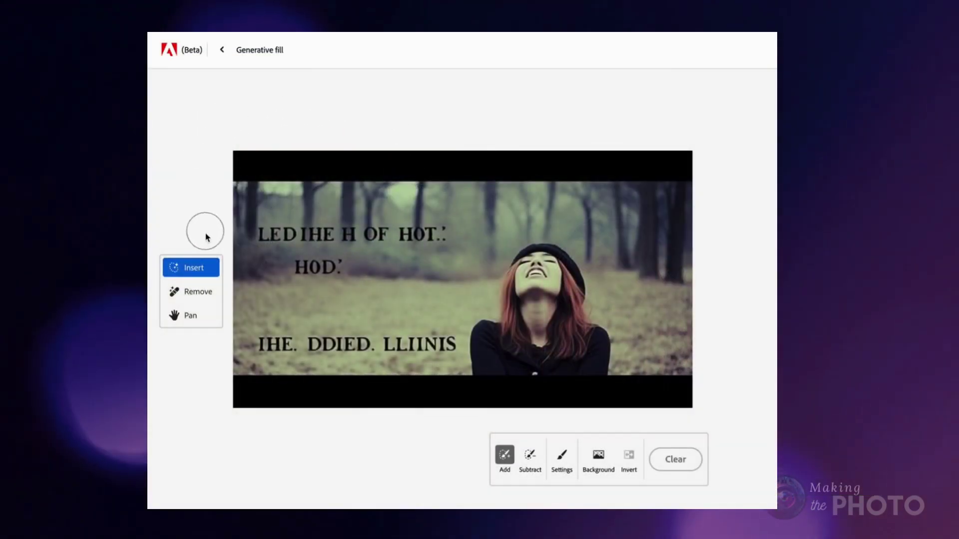
With Remove, mask the three lines of garbled text, keeping the woman's coat unmasked
{"action": "left_click", "coordinate": [198, 293]}
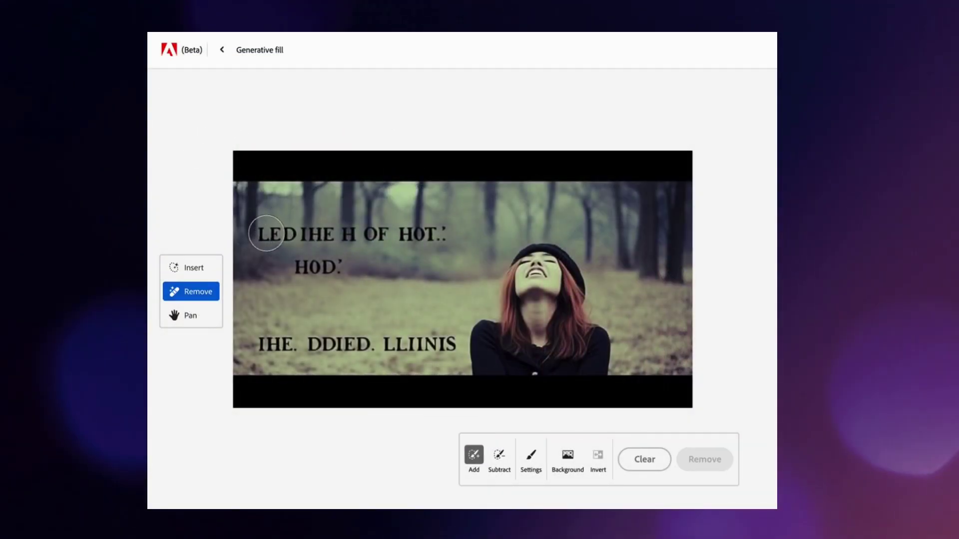
{"action": "left_click_drag", "start_coordinate": [266, 233], "coordinate": [342, 235]}
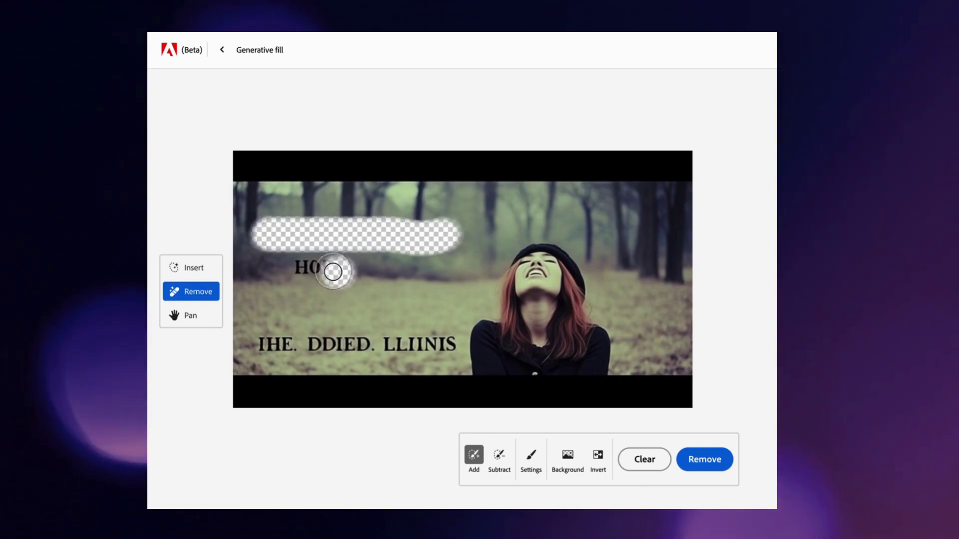
{"action": "left_click_drag", "start_coordinate": [333, 272], "coordinate": [299, 273]}
{"action": "left_click_drag", "start_coordinate": [268, 341], "coordinate": [448, 345]}
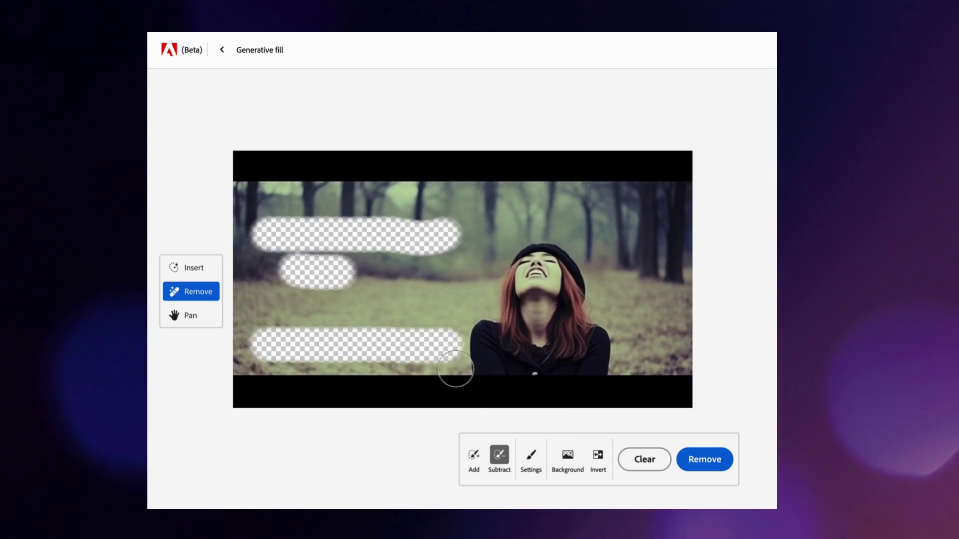
{"action": "left_click_drag", "start_coordinate": [456, 368], "coordinate": [459, 352]}
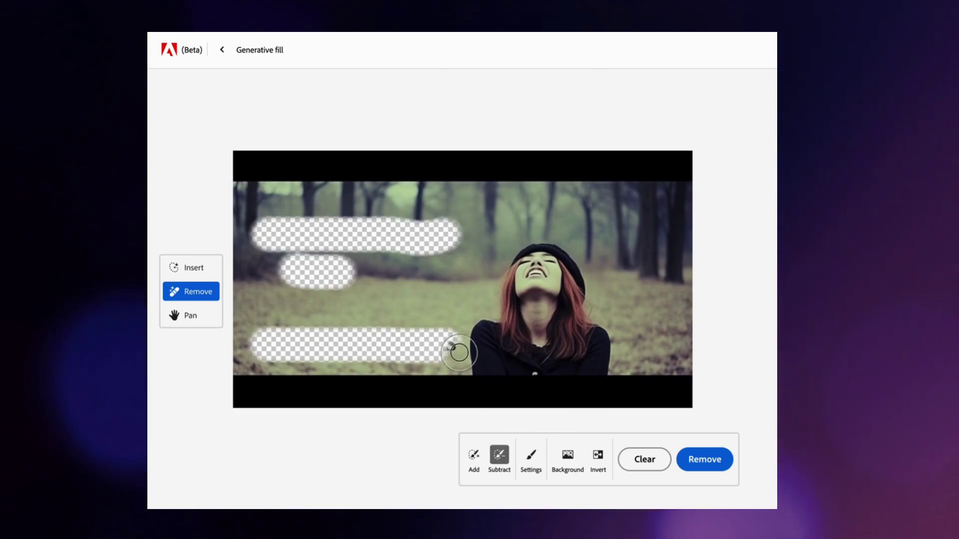
{"action": "left_click", "coordinate": [473, 455]}
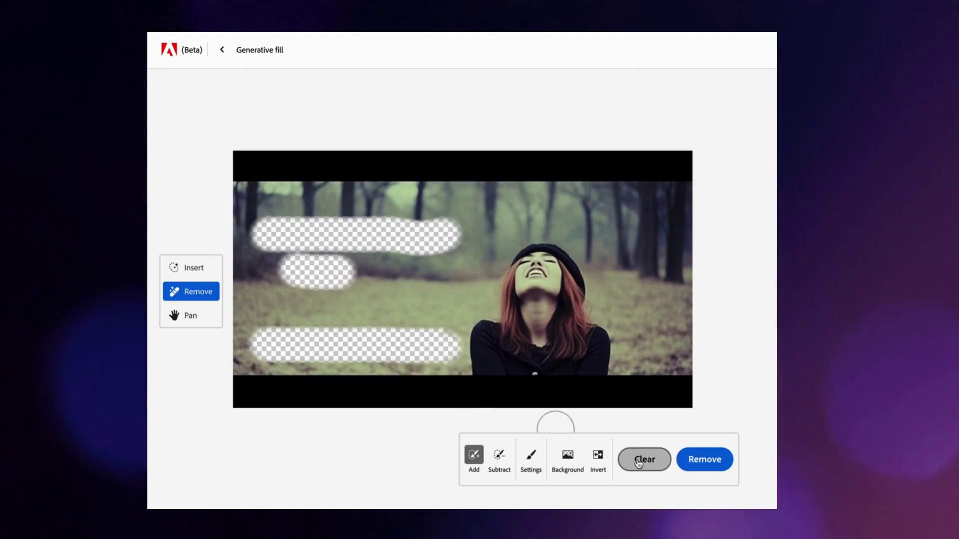
Remove the masked text and preview the second, third and fourth variations
{"action": "left_click", "coordinate": [704, 465]}
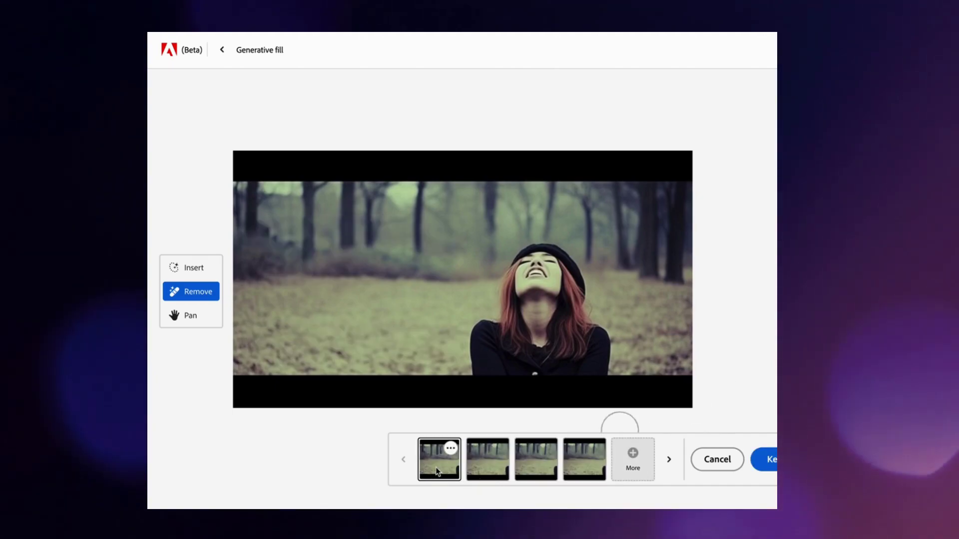
{"action": "left_click", "coordinate": [487, 463]}
{"action": "left_click", "coordinate": [532, 467]}
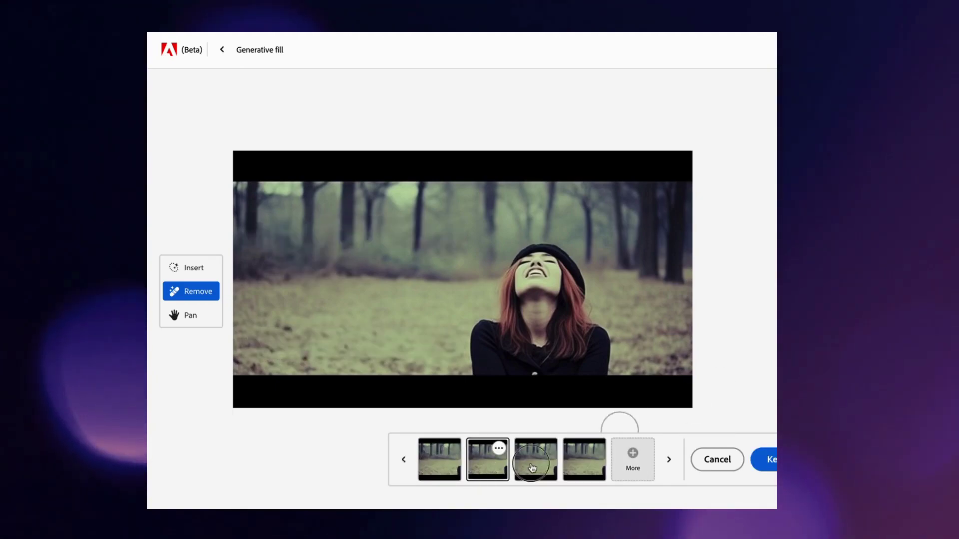
{"action": "left_click", "coordinate": [581, 462]}
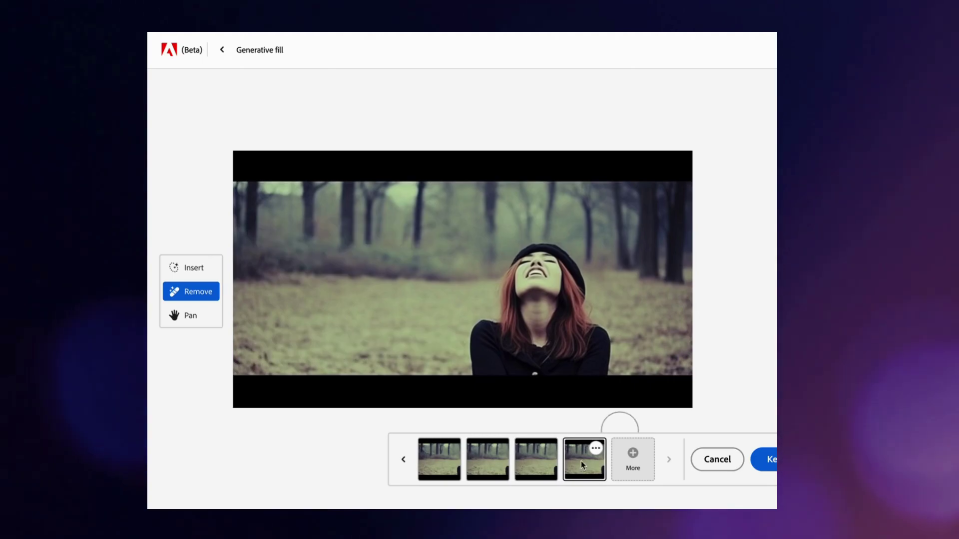
Brush the top black bar into the treetops, generate forest, and keep the second variation
{"action": "left_click", "coordinate": [440, 465]}
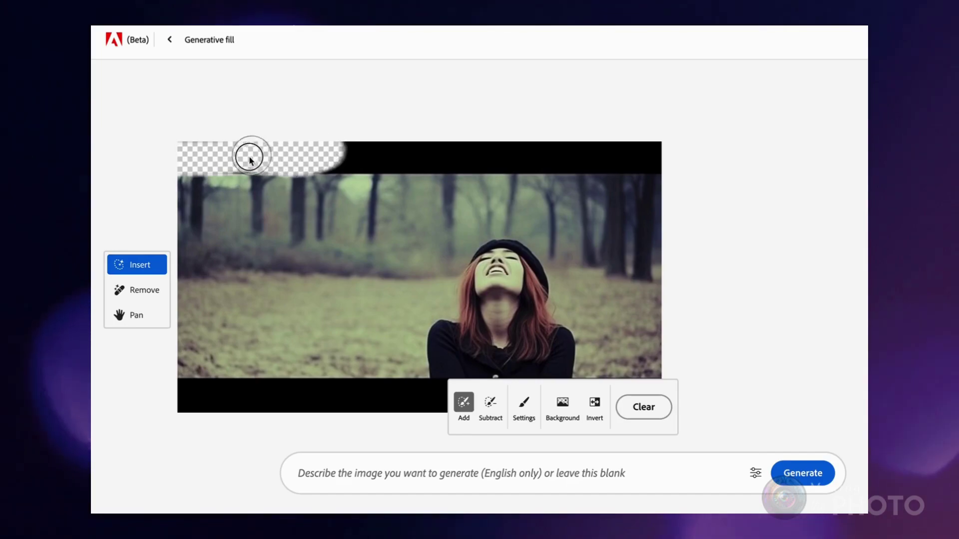
{"action": "left_click_drag", "start_coordinate": [336, 153], "coordinate": [563, 156]}
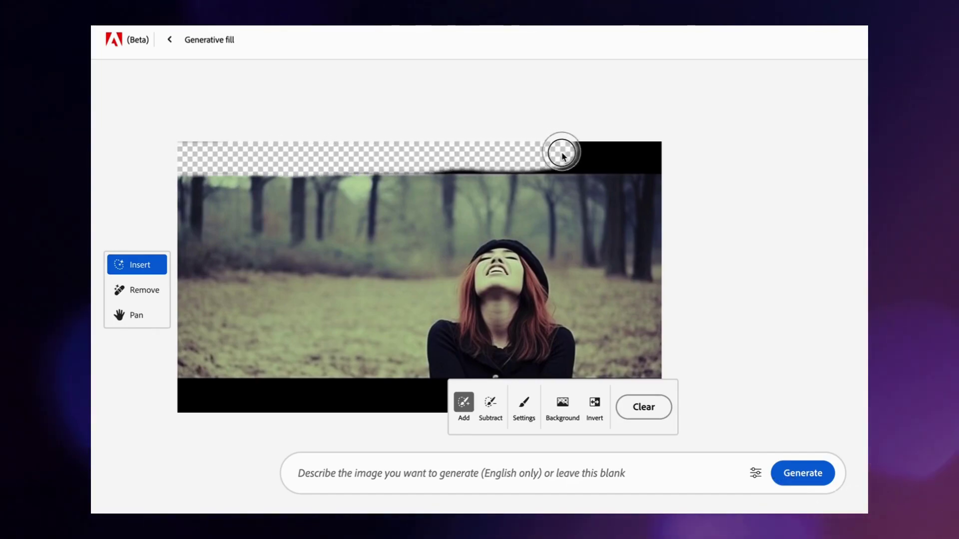
{"action": "left_click_drag", "start_coordinate": [464, 161], "coordinate": [351, 179]}
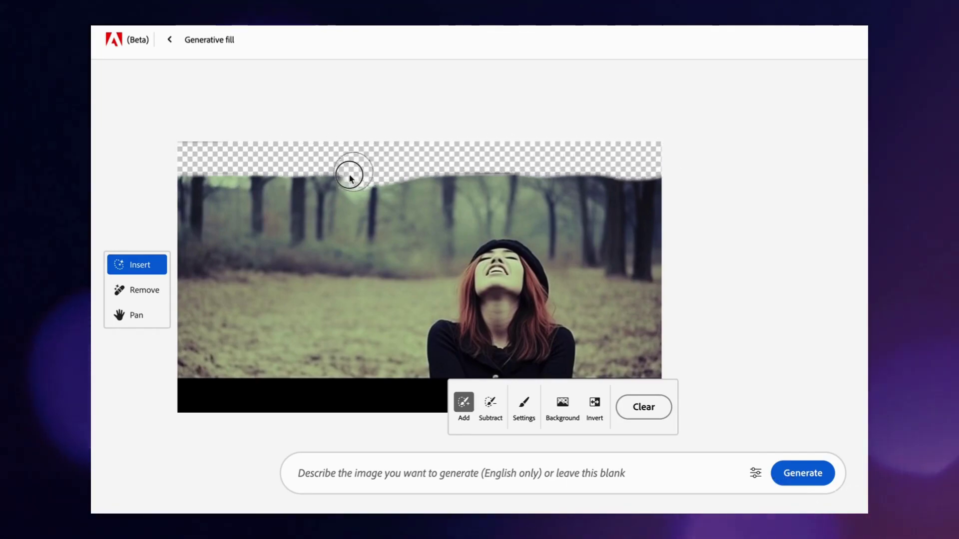
{"action": "left_click", "coordinate": [810, 475]}
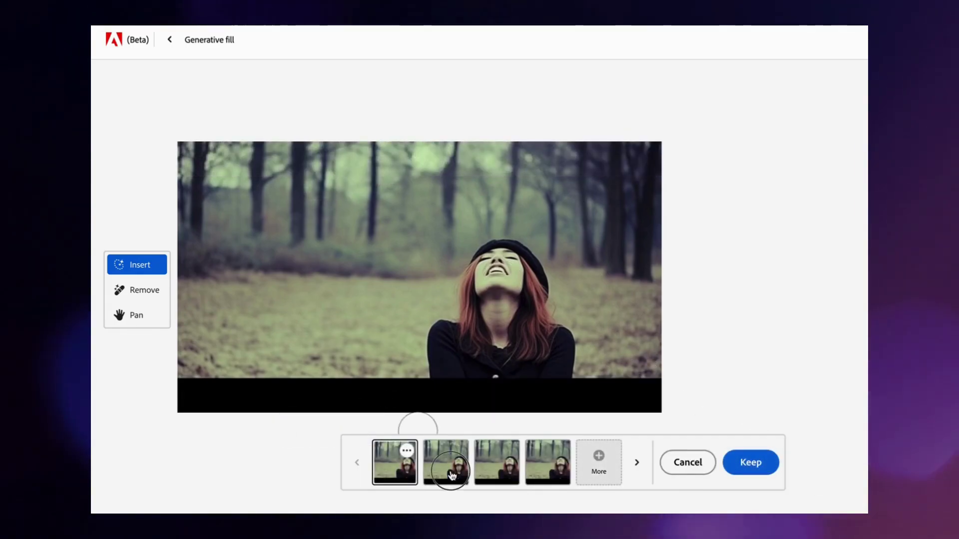
{"action": "left_click", "coordinate": [450, 472]}
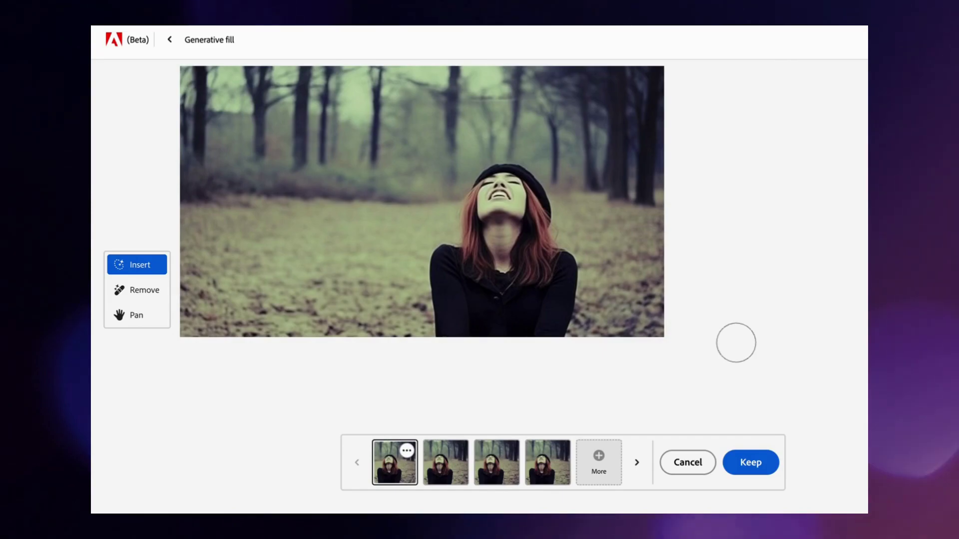
{"action": "left_click", "coordinate": [759, 464]}
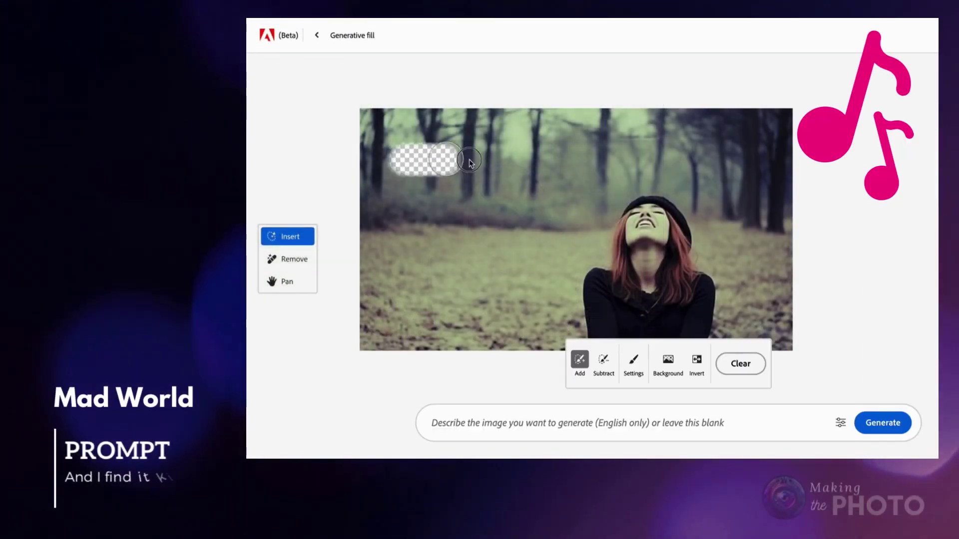
Generate 'text "Mad World"' lettering in the upper-left trees and browse its variations
{"action": "left_click", "coordinate": [537, 406]}
{"action": "type", "text": "text \"M"}
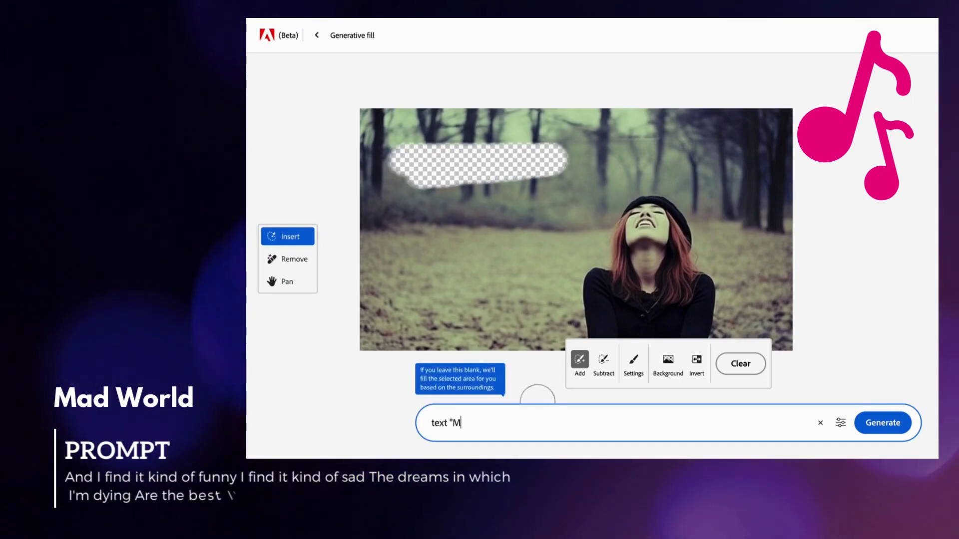
{"action": "type", "text": "ad World\", "}
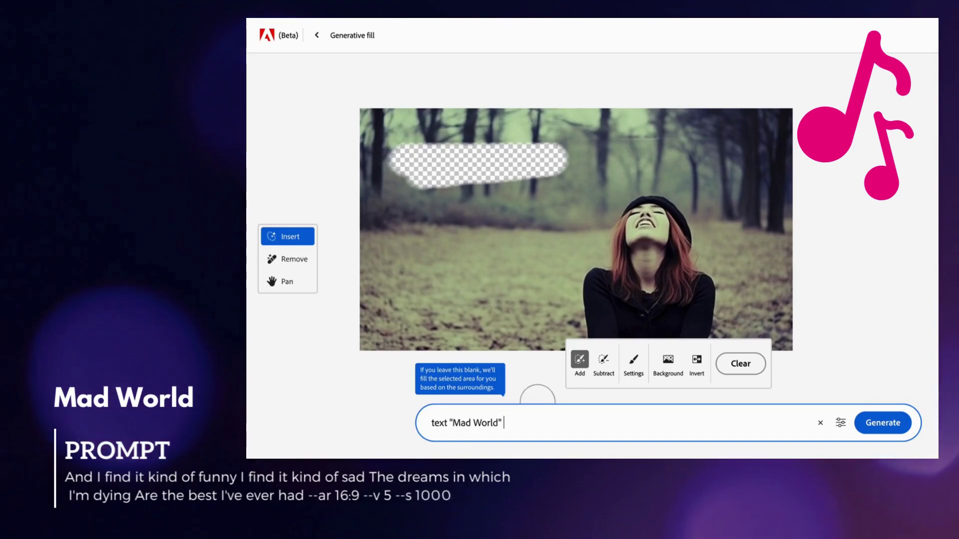
{"action": "type", "text": "text"}
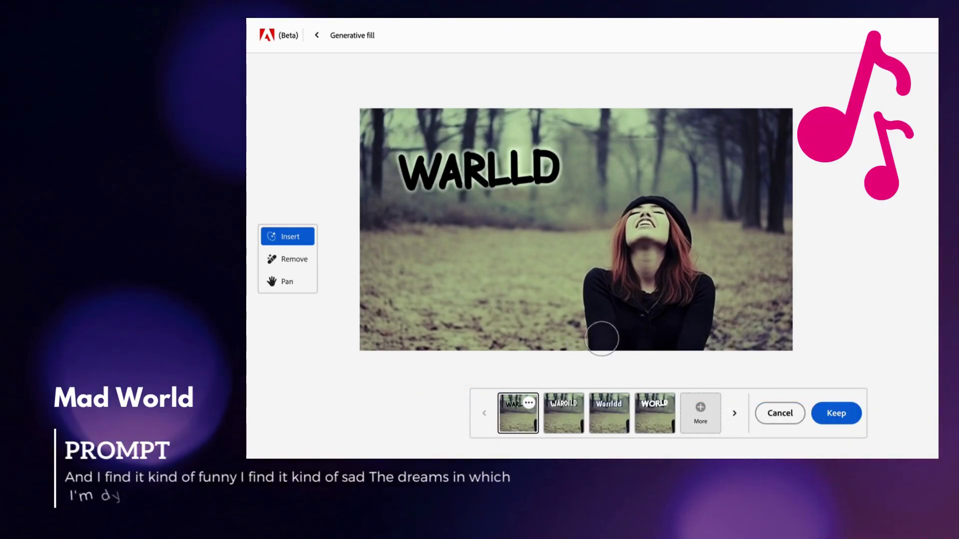
{"action": "left_click", "coordinate": [564, 414]}
{"action": "left_click", "coordinate": [610, 413]}
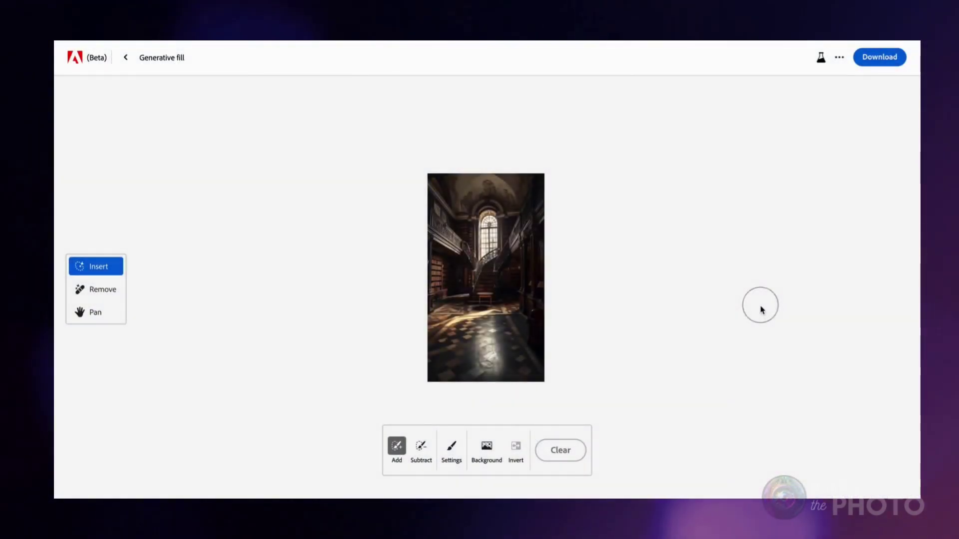
Enlarge the library image and preview the second, third and fourth wingback chair variations
{"action": "key", "text": "super+plus"}
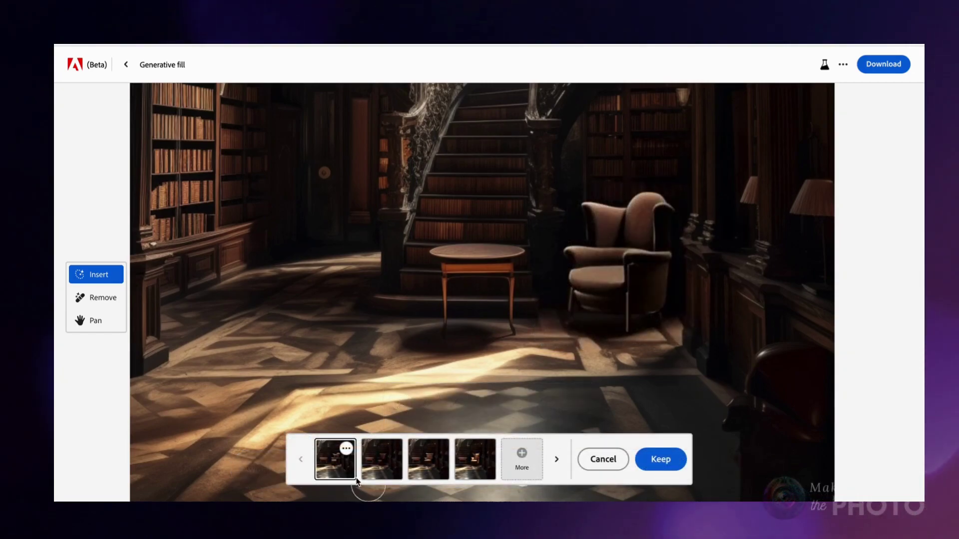
{"action": "left_click", "coordinate": [380, 463]}
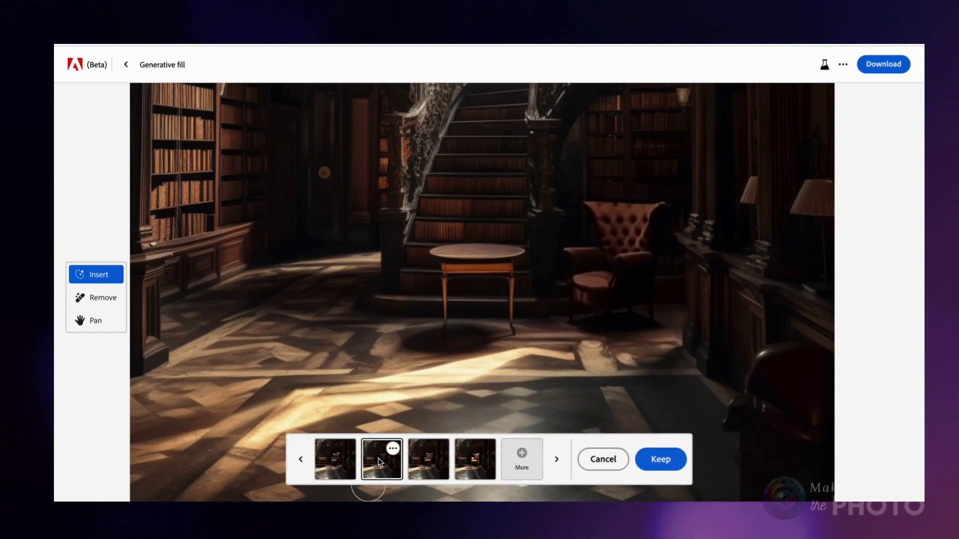
{"action": "left_click", "coordinate": [430, 471]}
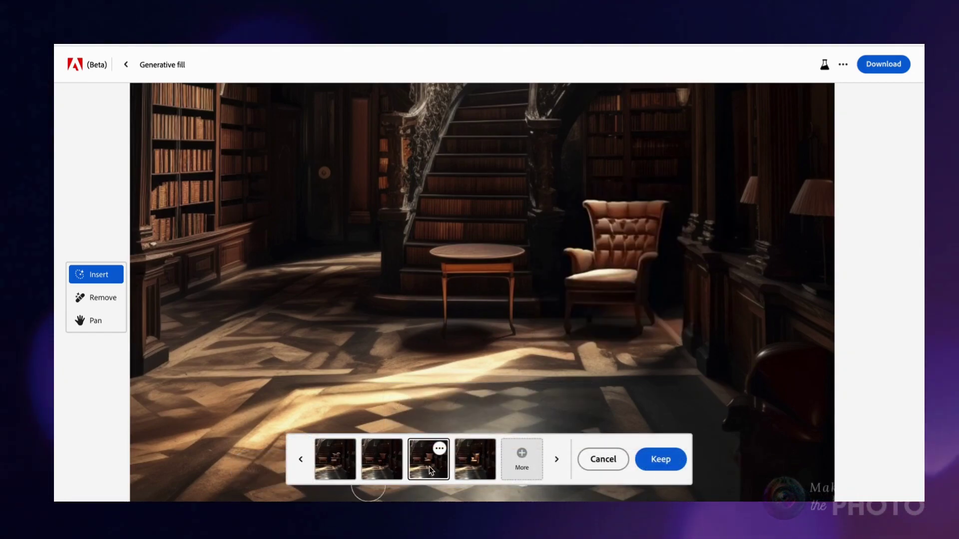
{"action": "left_click", "coordinate": [470, 472]}
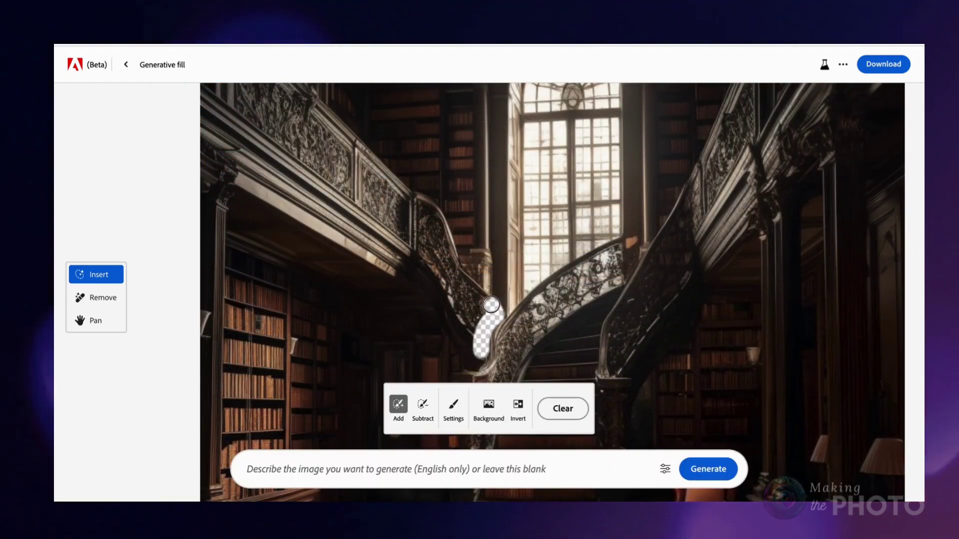
Extend the mask up the stair railing and preview the second and third fill variations
{"action": "left_click_drag", "start_coordinate": [462, 276], "coordinate": [446, 237]}
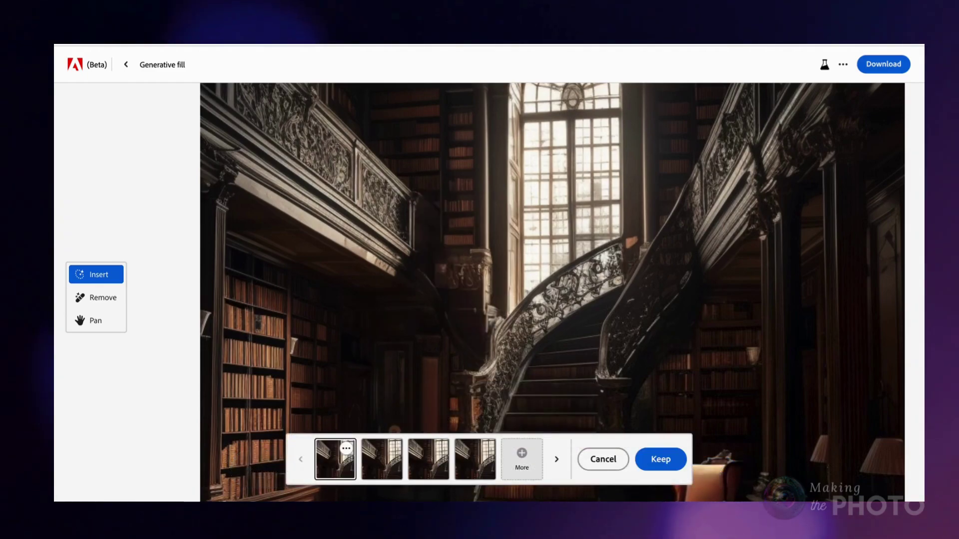
{"action": "left_click", "coordinate": [391, 475]}
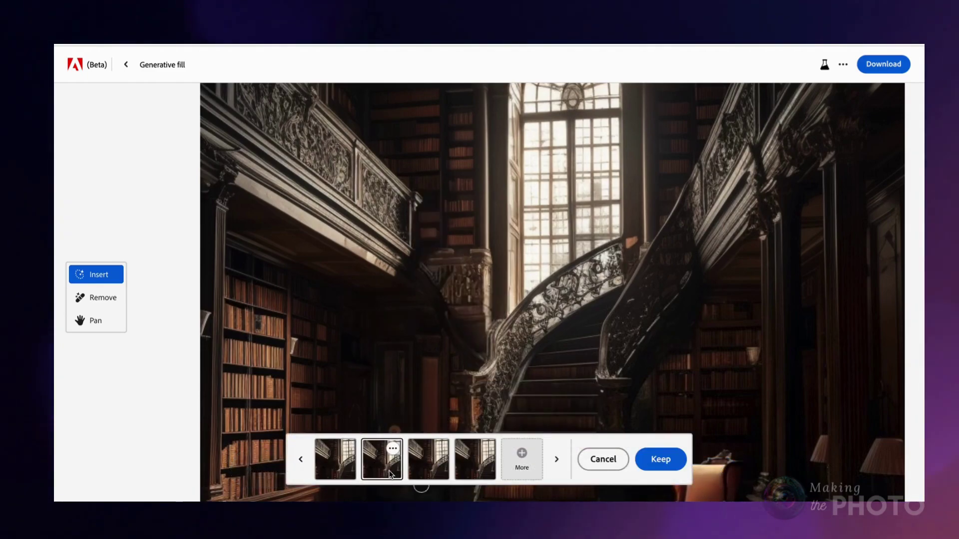
{"action": "left_click", "coordinate": [428, 477]}
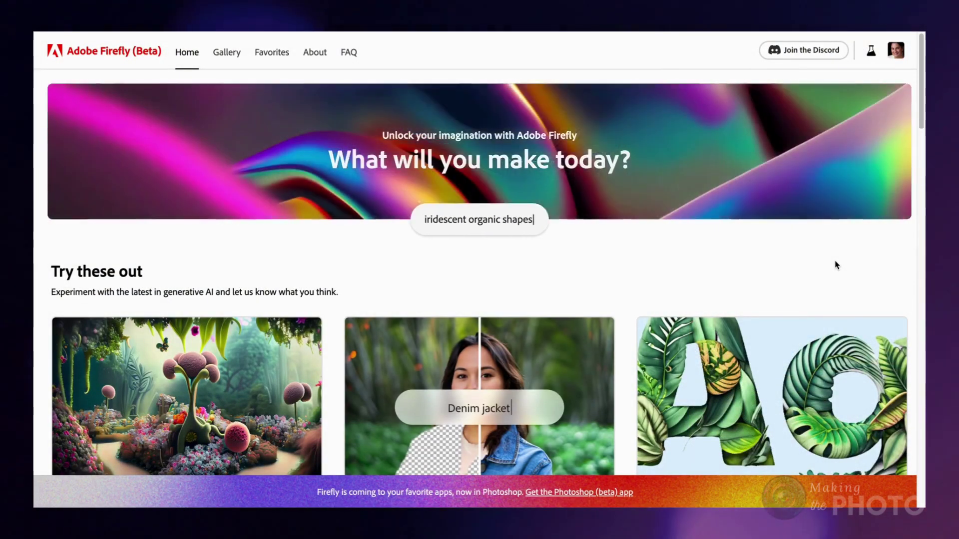
Scroll the Firefly home page past the tool cards to the Get inspired gallery
{"action": "scroll", "coordinate": [838, 265], "scroll_direction": "down", "scroll_amount": 6}
{"action": "scroll", "coordinate": [836, 262], "scroll_direction": "down", "scroll_amount": 1}
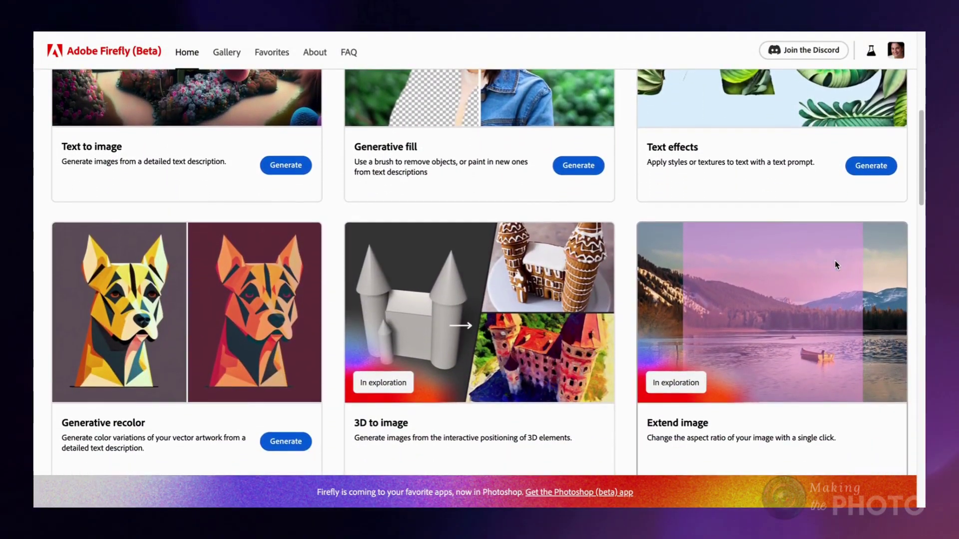
{"action": "scroll", "coordinate": [844, 279], "scroll_direction": "down", "scroll_amount": 1}
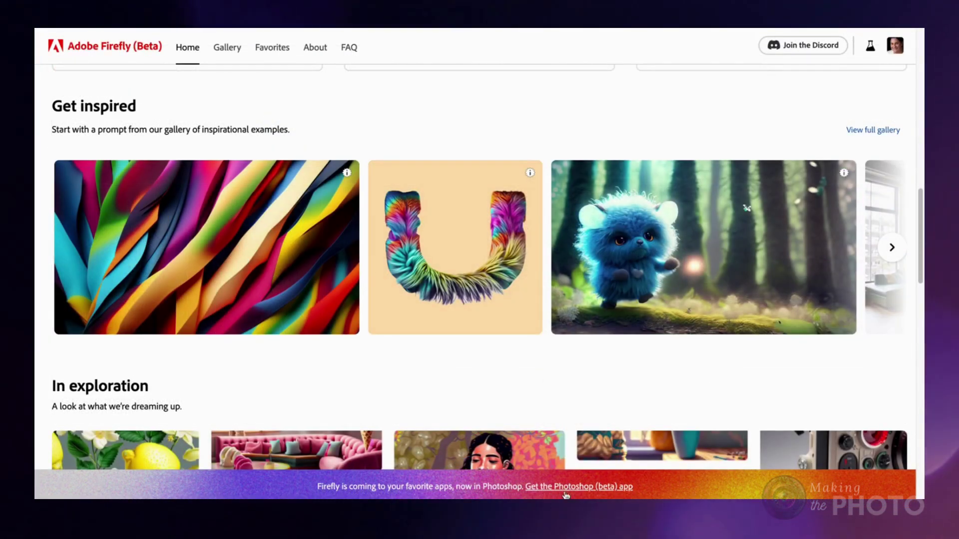
Open 'Get the Photoshop (beta) app' and read down to the Firefly commercial-safety section
{"action": "left_click", "coordinate": [581, 487]}
{"action": "scroll", "coordinate": [745, 448], "scroll_direction": "down", "scroll_amount": 3}
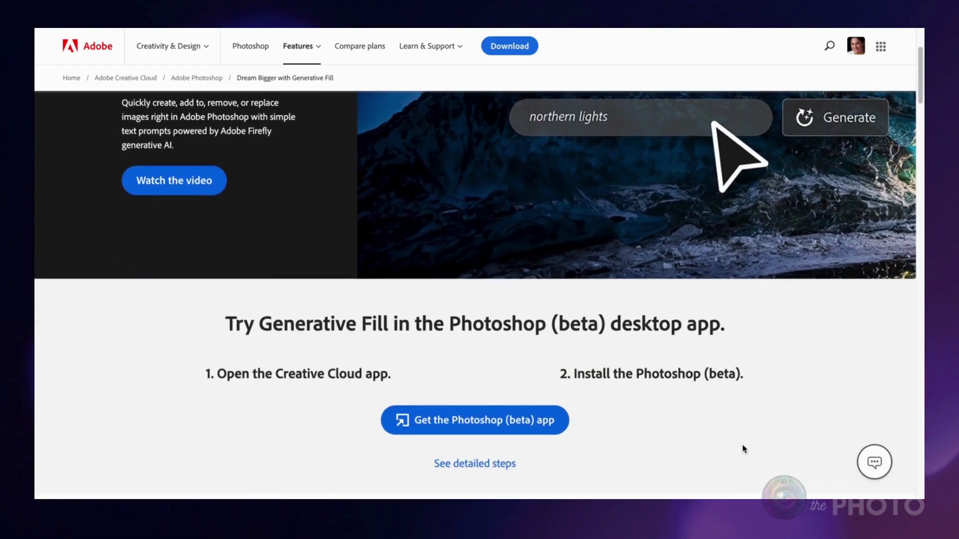
{"action": "scroll", "coordinate": [744, 449], "scroll_direction": "down", "scroll_amount": 2}
{"action": "scroll", "coordinate": [744, 449], "scroll_direction": "down", "scroll_amount": 3}
{"action": "scroll", "coordinate": [745, 449], "scroll_direction": "down", "scroll_amount": 4}
{"action": "scroll", "coordinate": [743, 449], "scroll_direction": "down", "scroll_amount": 4}
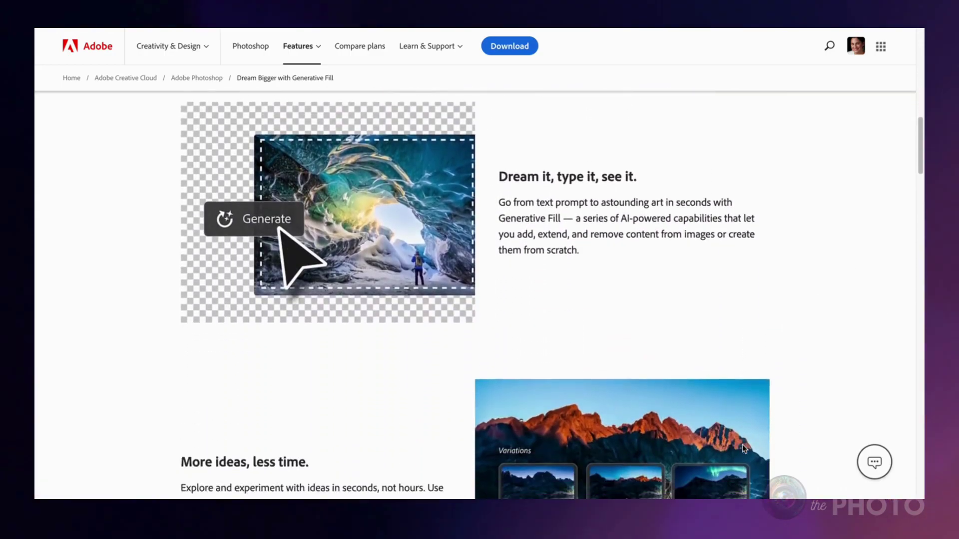
{"action": "scroll", "coordinate": [744, 449], "scroll_direction": "down", "scroll_amount": 4}
{"action": "scroll", "coordinate": [743, 449], "scroll_direction": "down", "scroll_amount": 4}
{"action": "scroll", "coordinate": [743, 448], "scroll_direction": "down", "scroll_amount": 3}
{"action": "scroll", "coordinate": [744, 449], "scroll_direction": "down", "scroll_amount": 4}
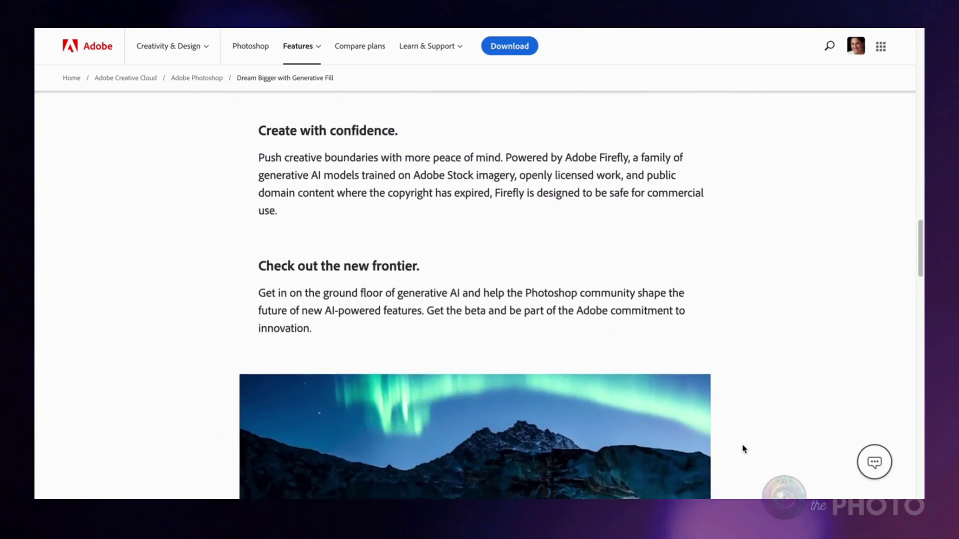